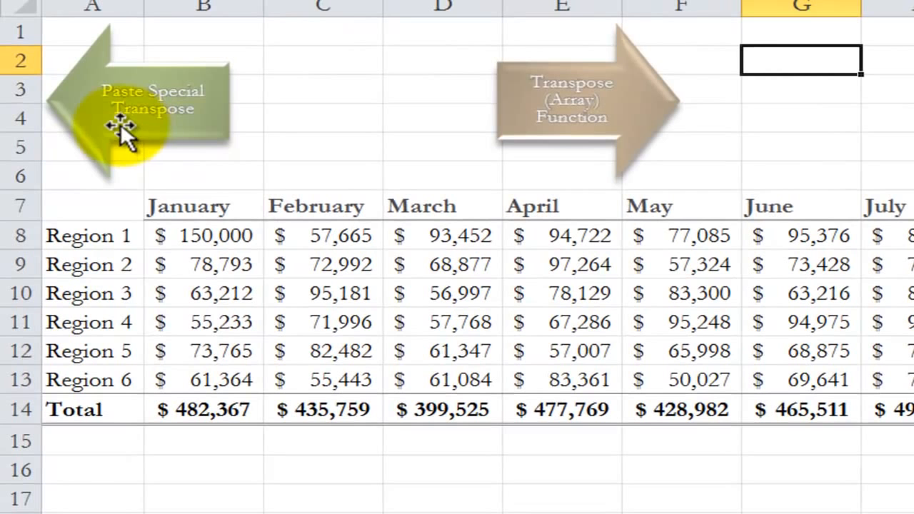
Step: Examine the source table's month headings in row 7 and the region labels in column A
drag(192, 202, 906, 208)
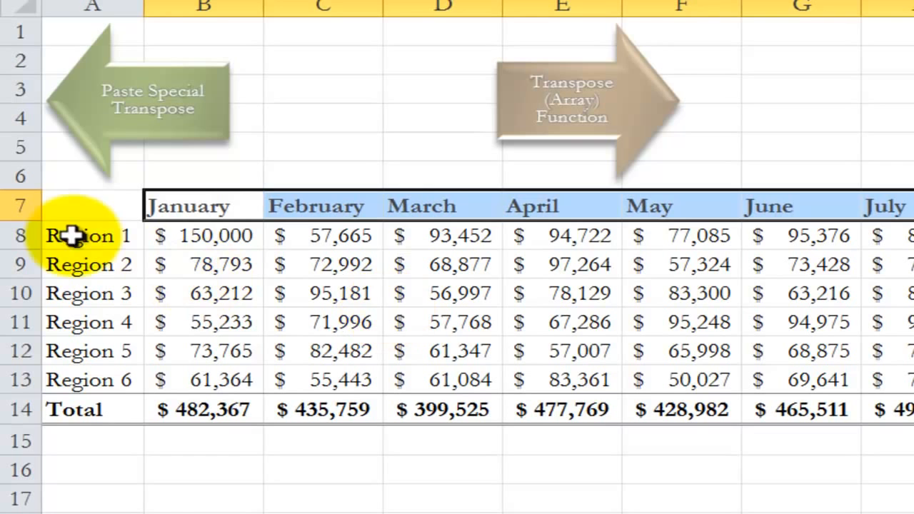
drag(82, 241, 72, 508)
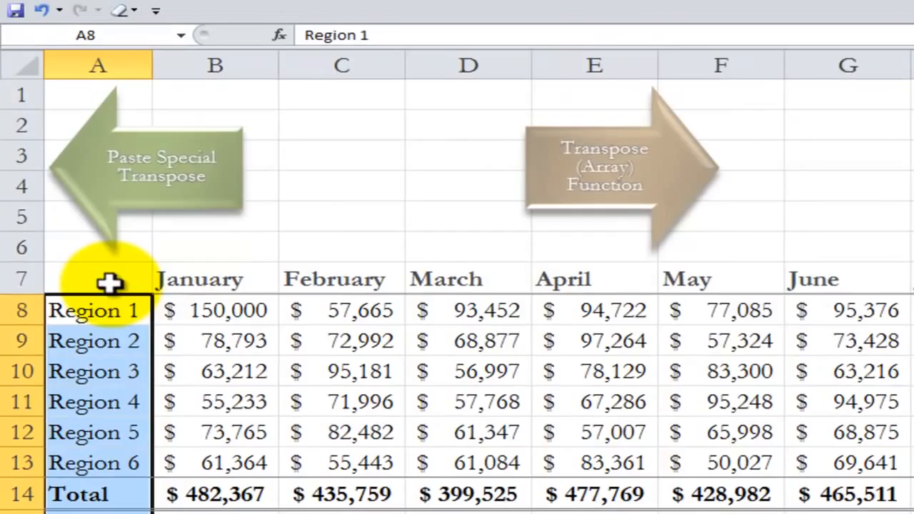
click(100, 207)
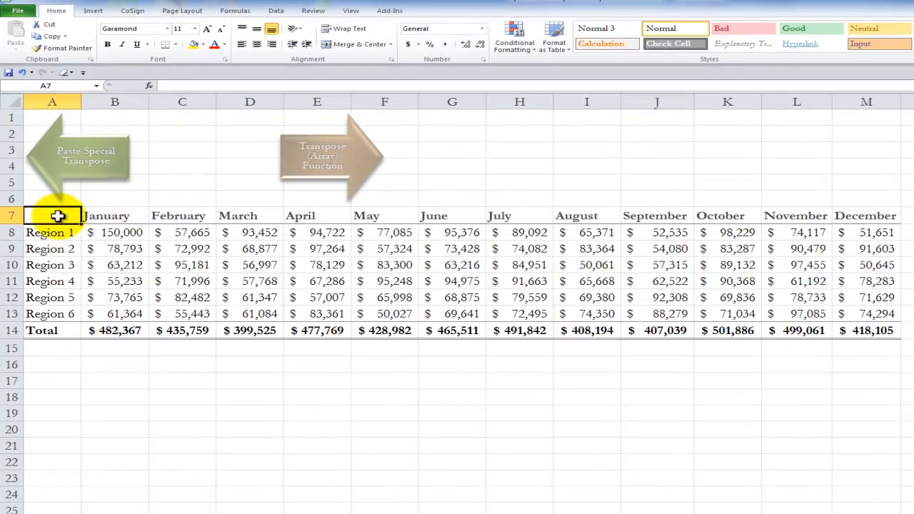
Step: Select the entire regional data table A7:M14, including headings and totals, and copy it
drag(58, 215, 873, 332)
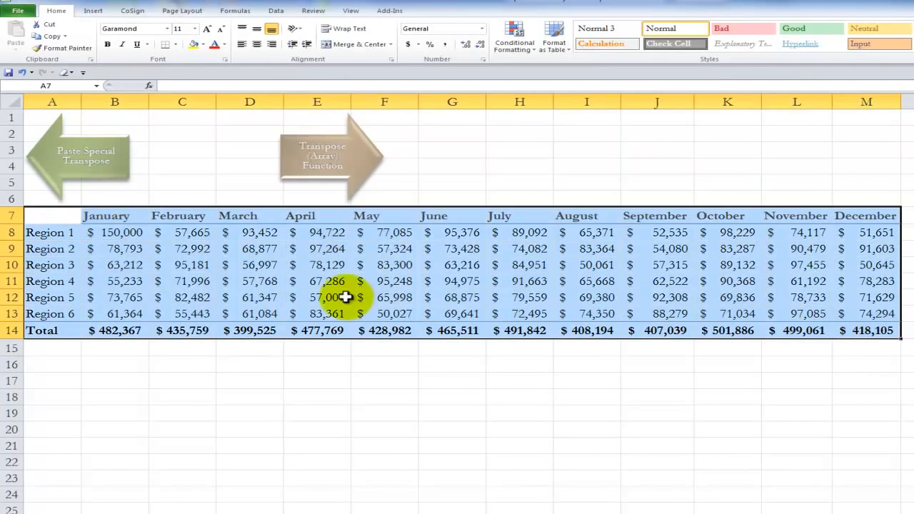
click(267, 278)
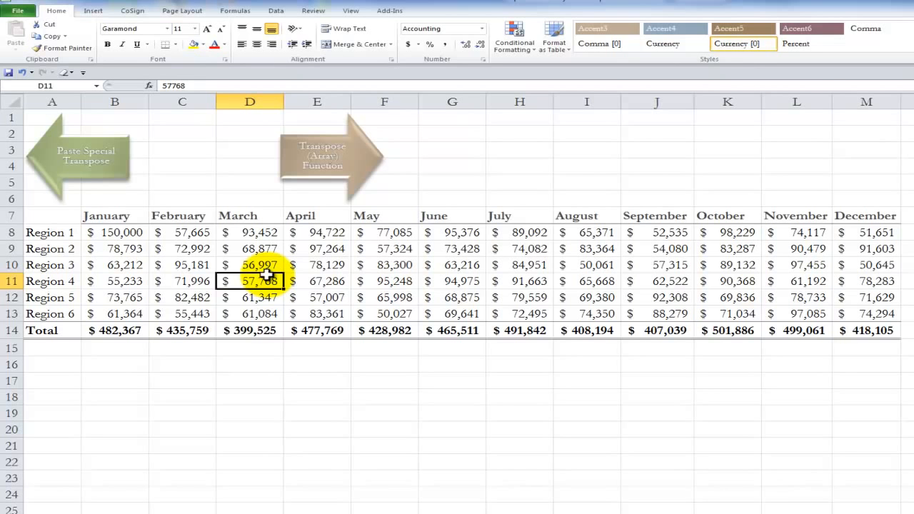
key(ctrl+a)
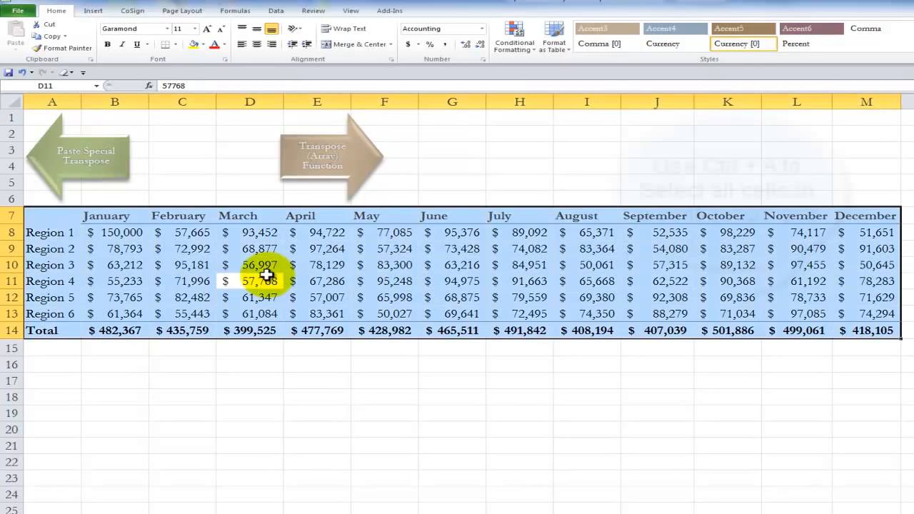
right_click(256, 247)
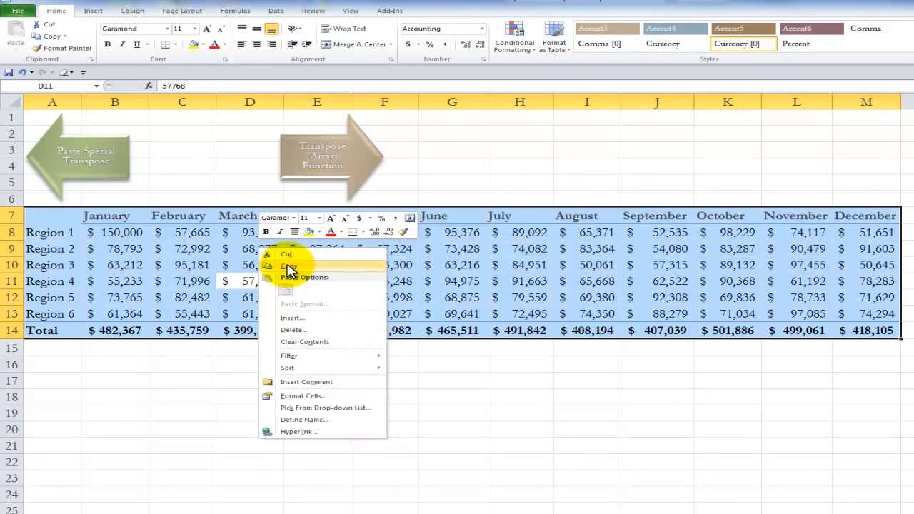
click(288, 266)
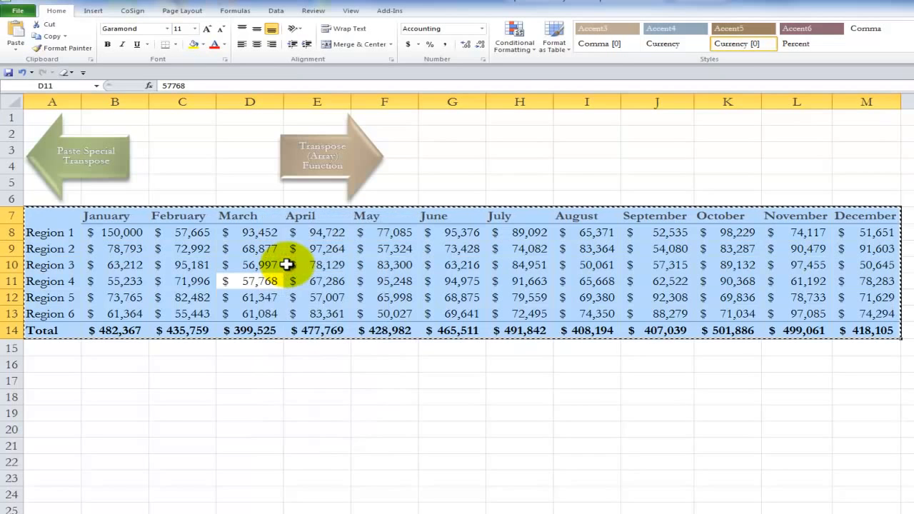
Step: Paste the copied table transposed, starting at cell A16, and clear the copy selection
click(48, 366)
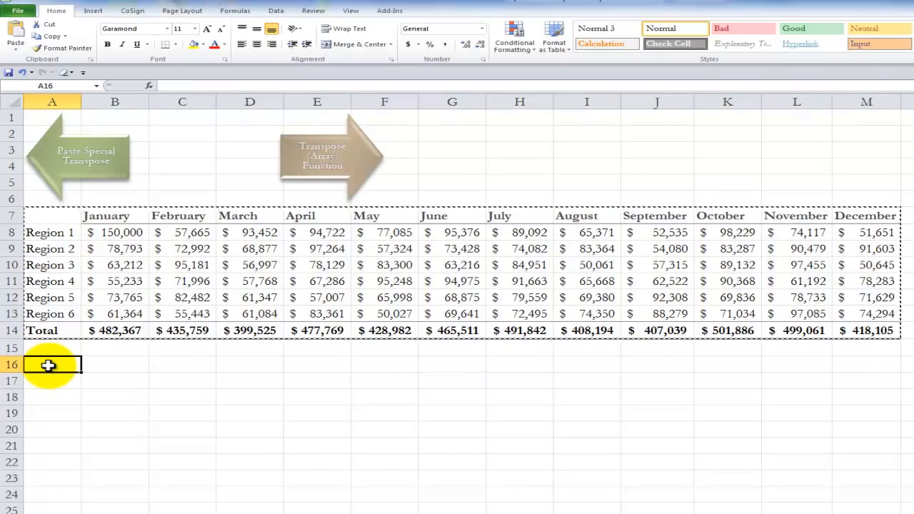
right_click(48, 366)
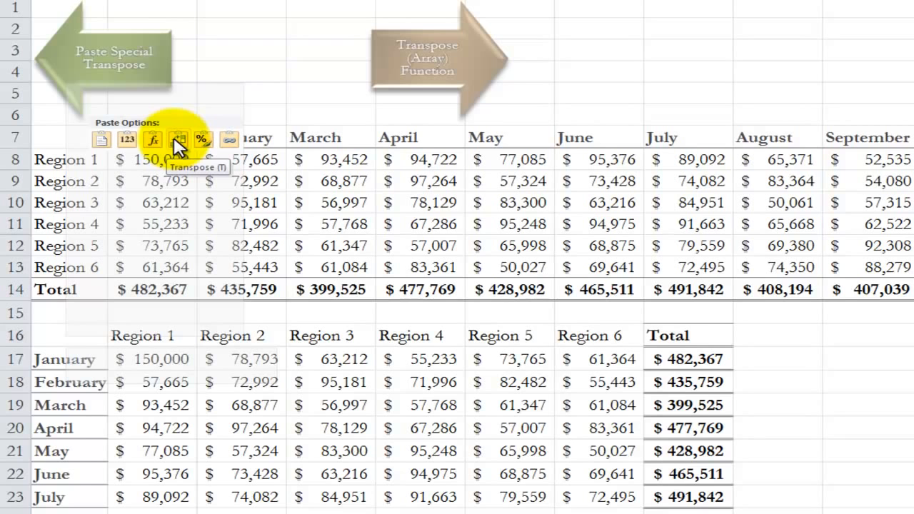
click(178, 147)
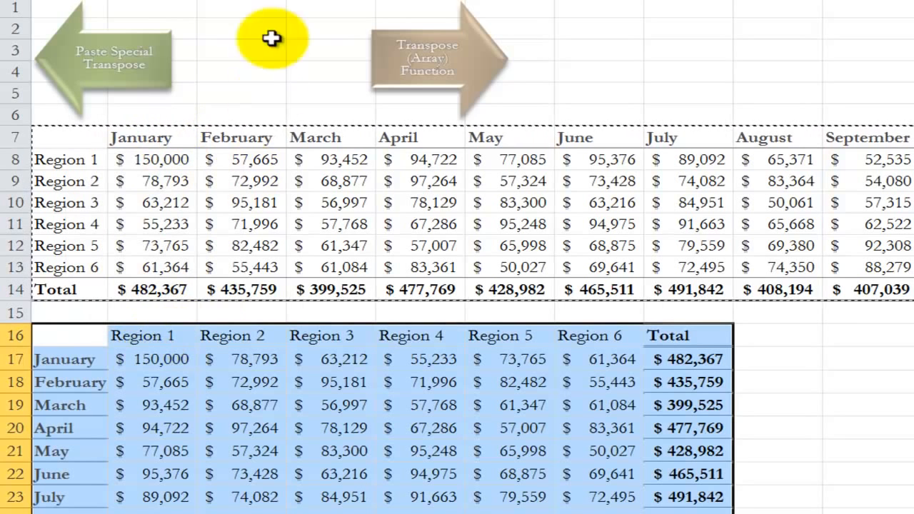
key(Escape)
Step: Compare the region and month labels of the source table with those of the transposed table
click(152, 337)
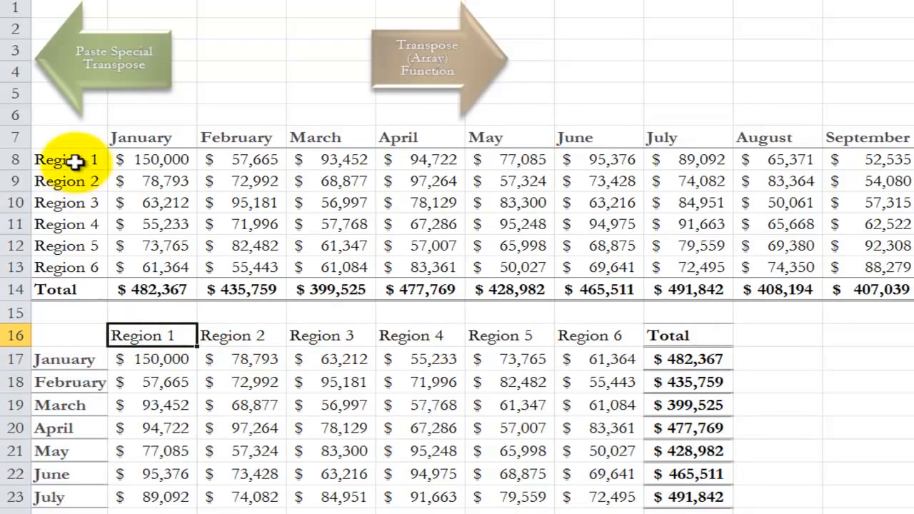
drag(72, 160, 58, 257)
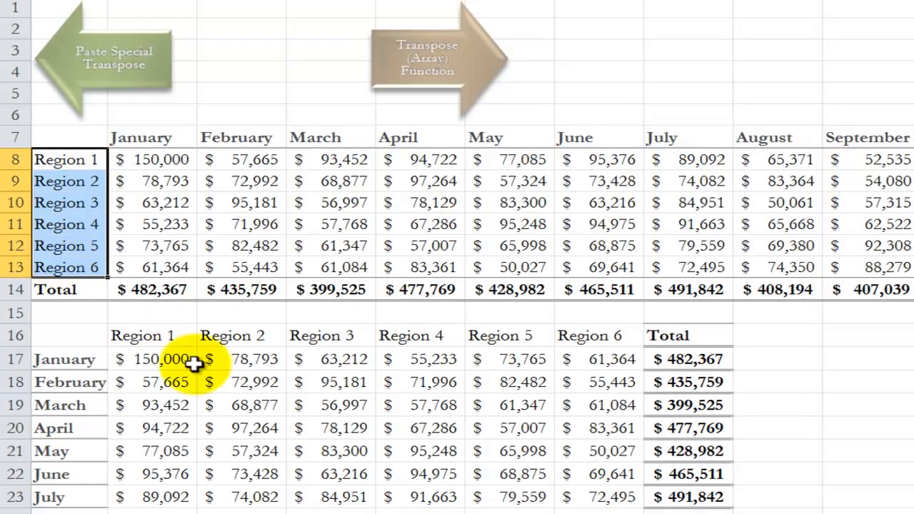
drag(171, 334, 468, 328)
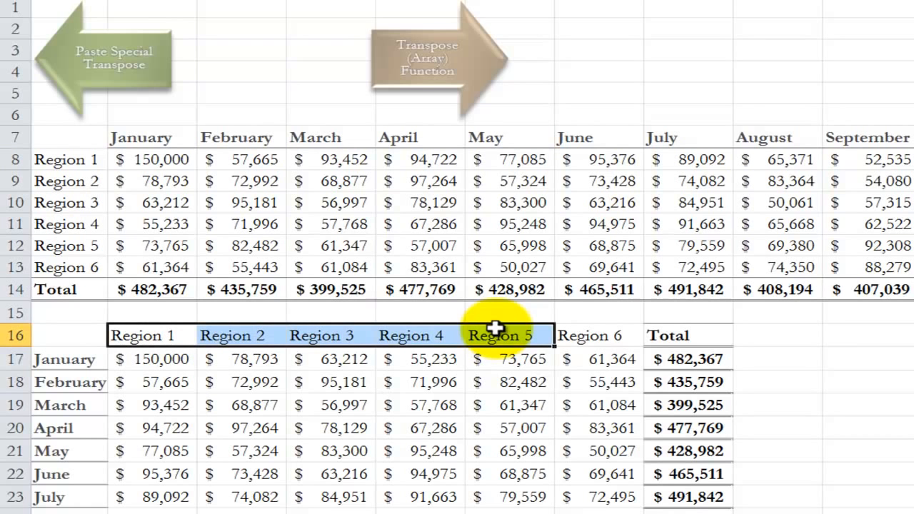
click(51, 360)
click(159, 139)
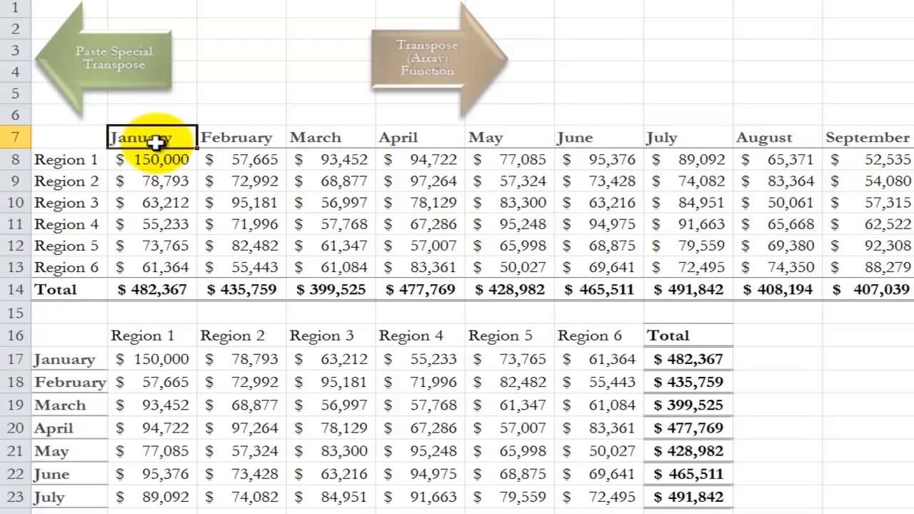
Step: Inspect the formula behind the January total in H17 without changing it
click(682, 361)
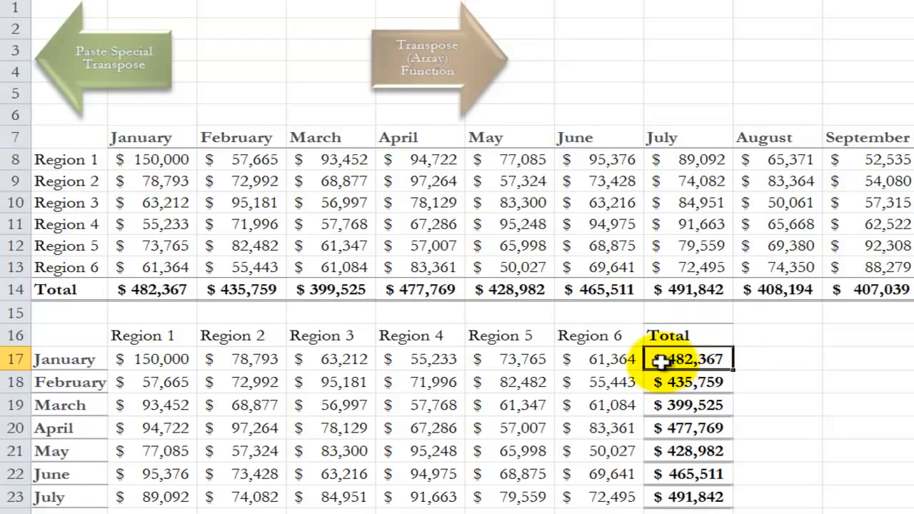
double_click(674, 361)
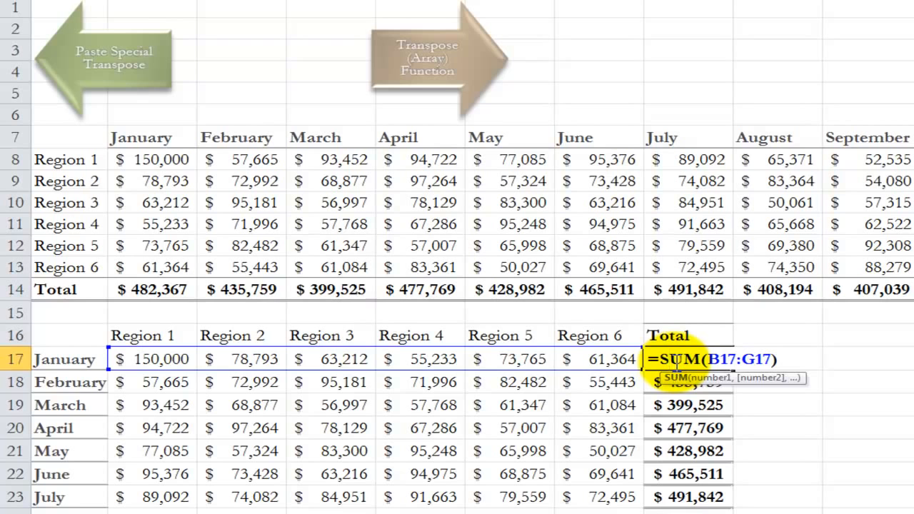
key(Escape)
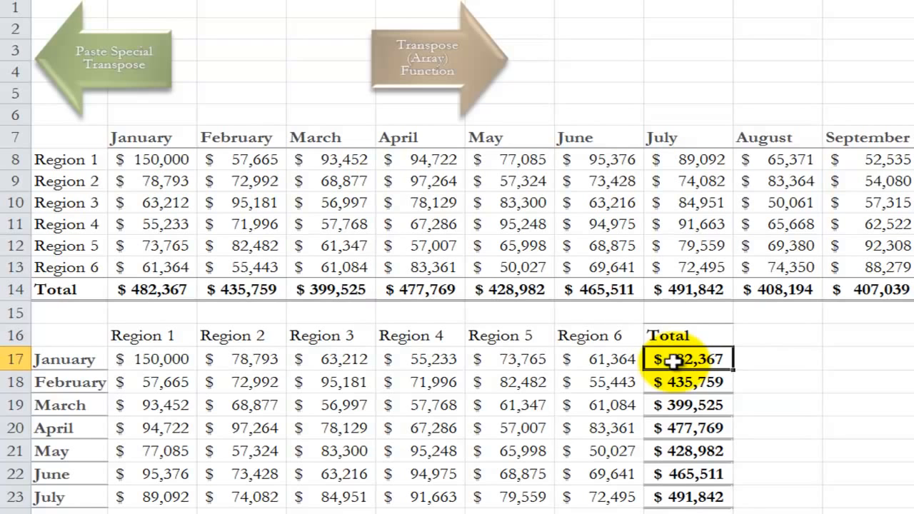
Step: Copy the formatting of the Region 1 heading in B16 onto the month labels A17:A28 and the Total heading in H16
drag(65, 359, 45, 361)
click(152, 359)
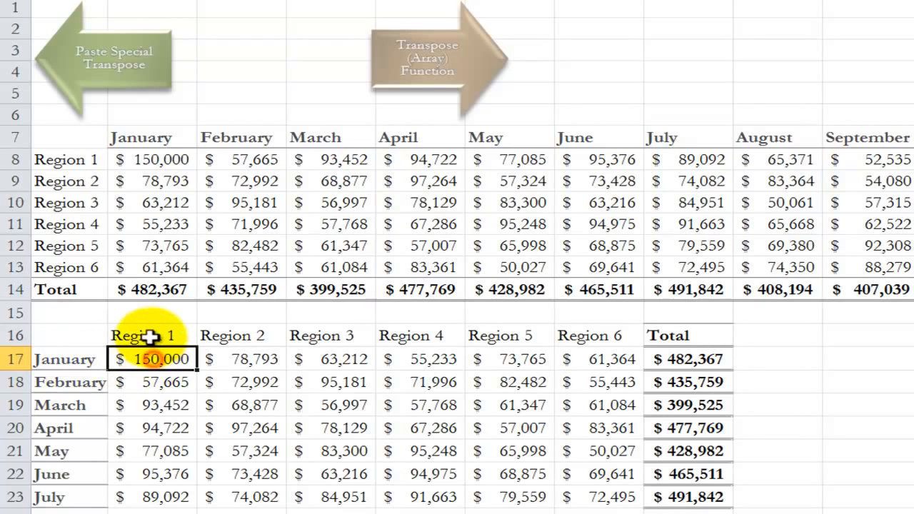
click(148, 335)
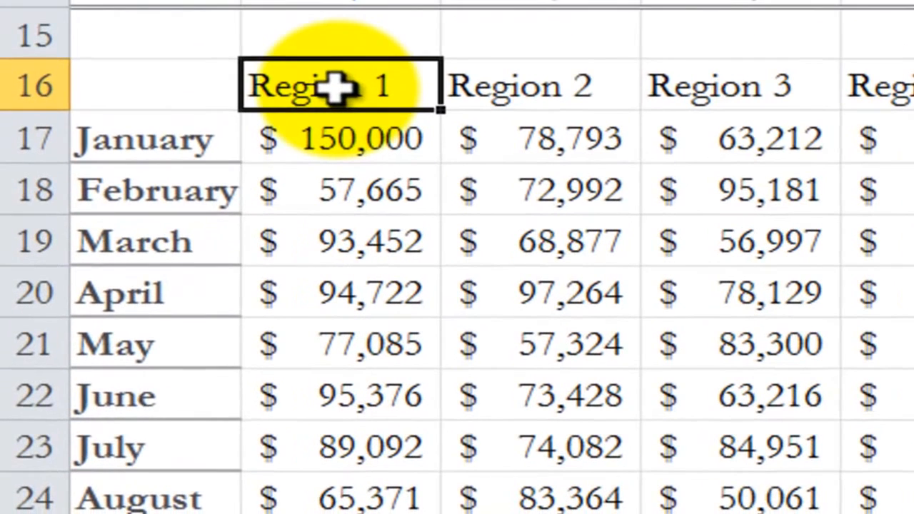
right_click(336, 87)
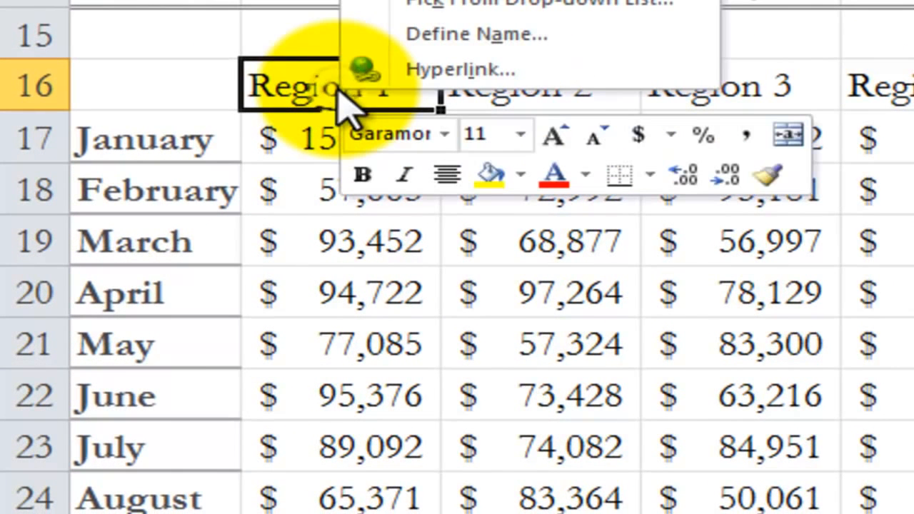
click(769, 171)
mouse_move(172, 138)
mouse_down()
mouse_move(133, 306)
mouse_move(153, 513)
mouse_move(122, 508)
mouse_up()
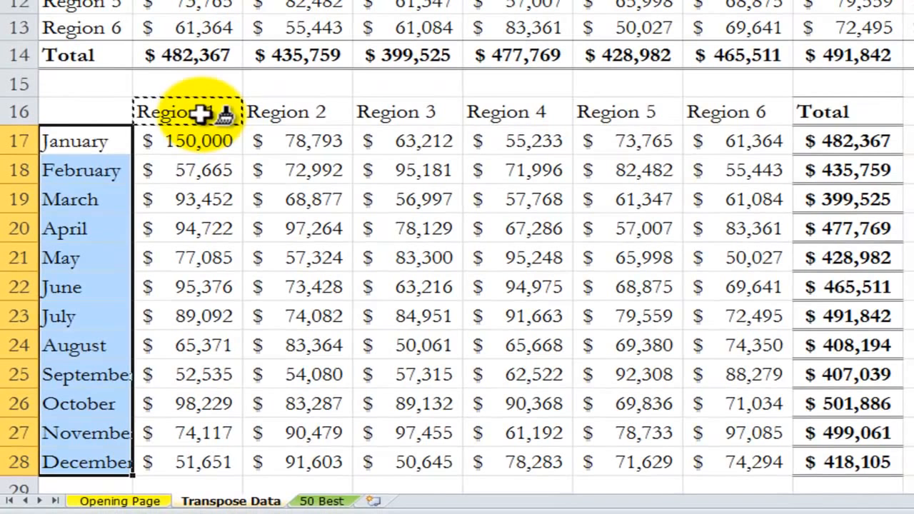
click(825, 111)
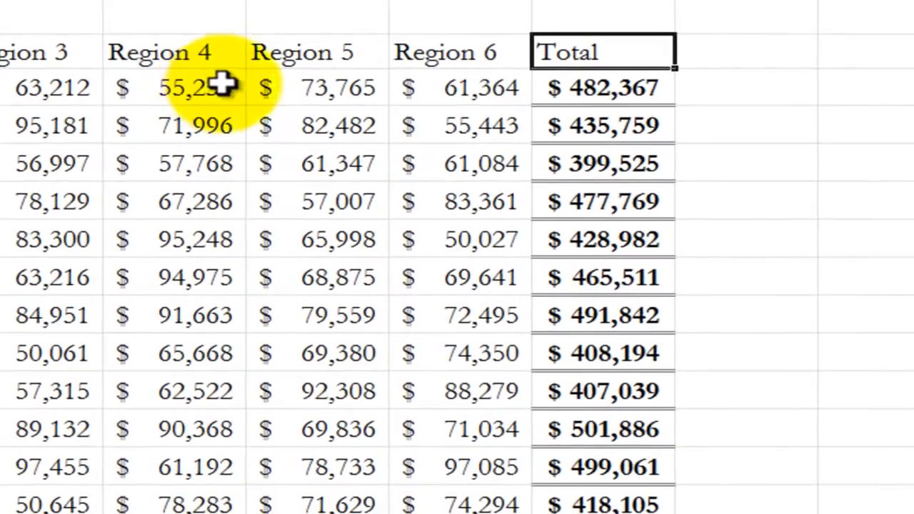
Step: Copy the number formatting of G17 onto the monthly totals H17:H28 with Format Painter
click(551, 101)
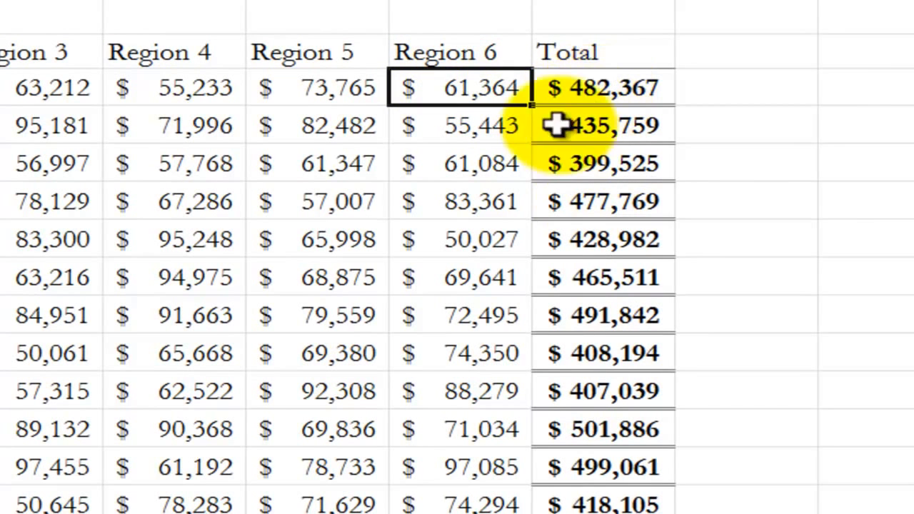
right_click(475, 88)
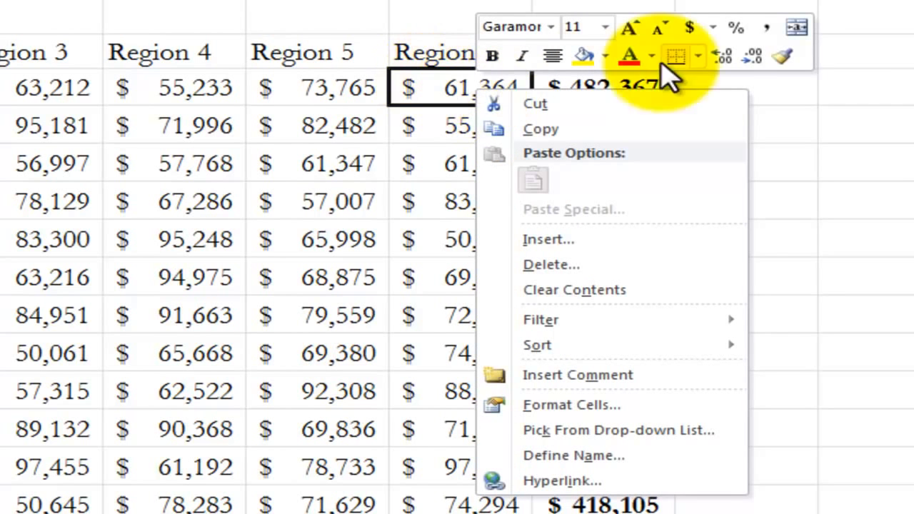
click(783, 58)
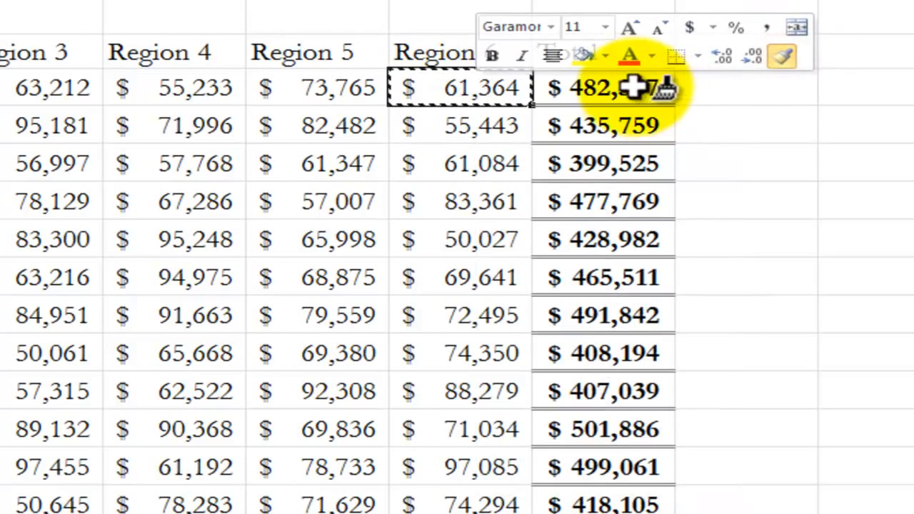
mouse_move(631, 84)
mouse_down()
mouse_move(619, 143)
mouse_move(613, 500)
mouse_up()
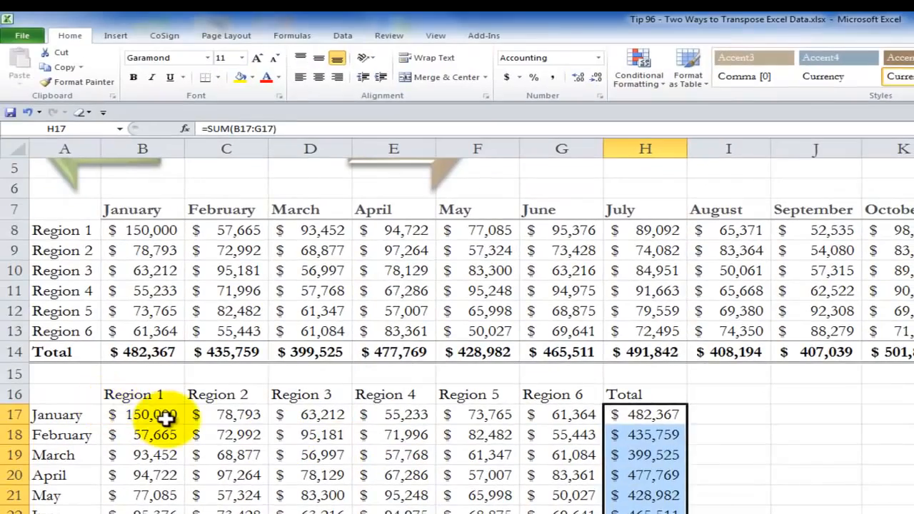
Step: Inspect the contents of B17 and of the January total in H17 to check for values versus formulas
click(166, 418)
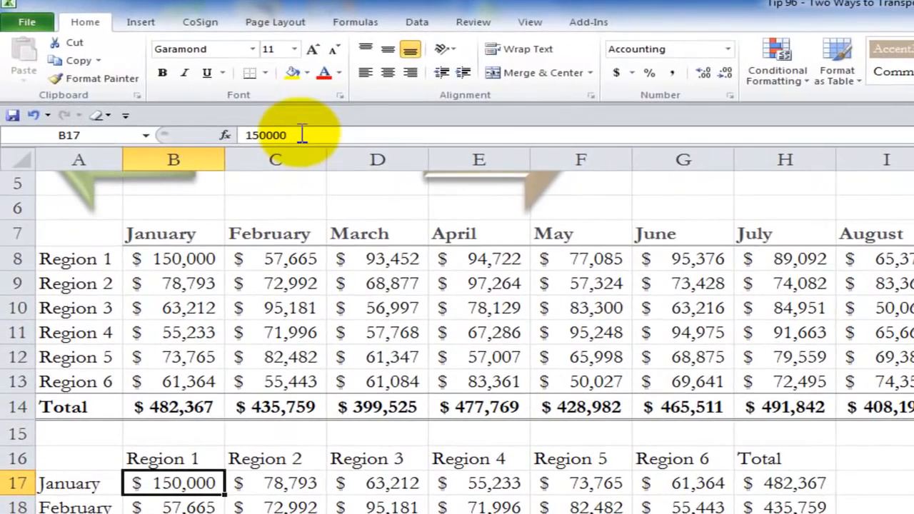
click(247, 128)
click(300, 134)
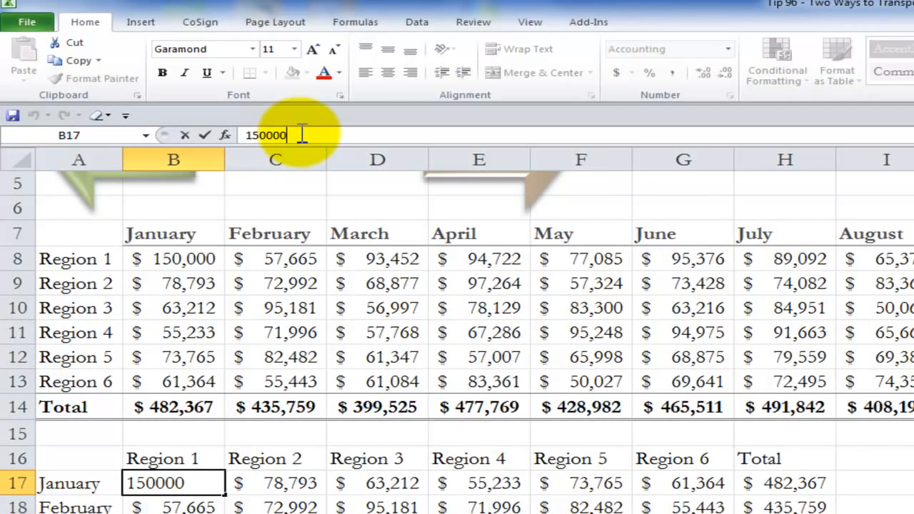
click(182, 484)
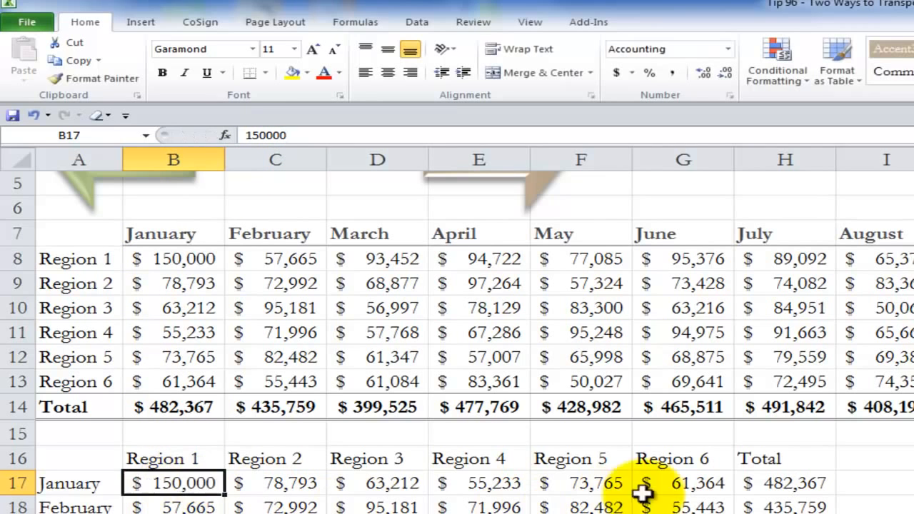
click(777, 483)
double_click(777, 483)
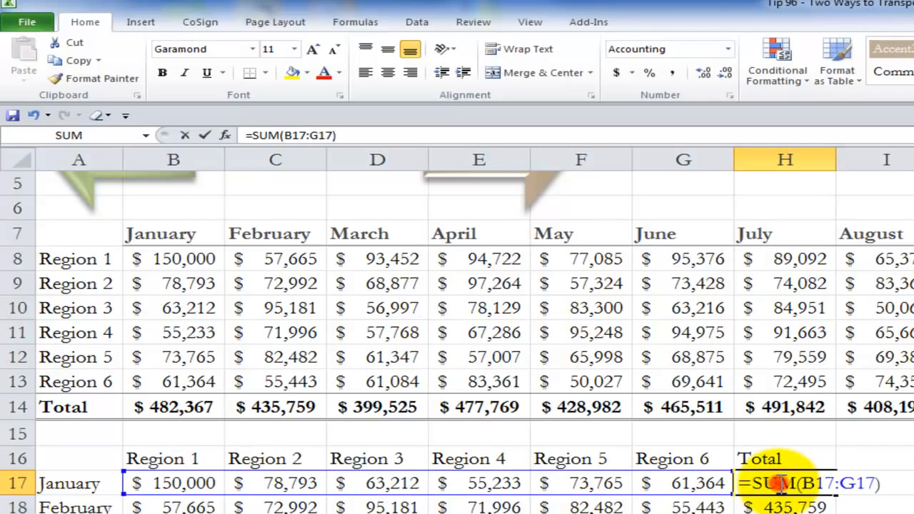
key(Escape)
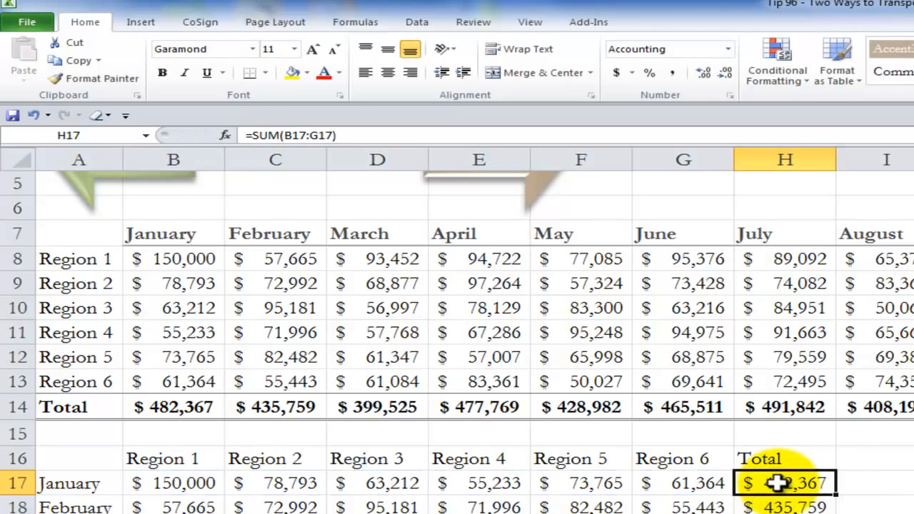
Step: Set the source January value for Region 1 in B8 to 75000 and check whether B17 in the transposed copy follows
click(204, 483)
click(184, 260)
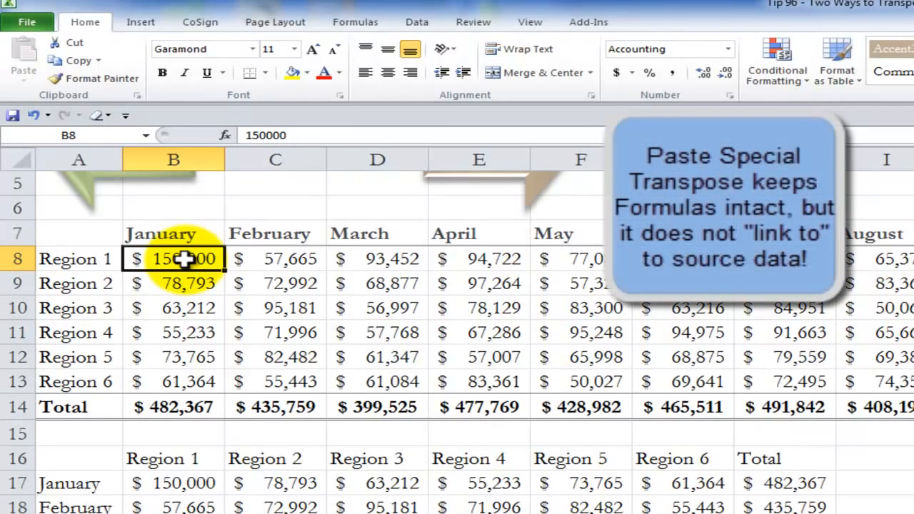
text(7)
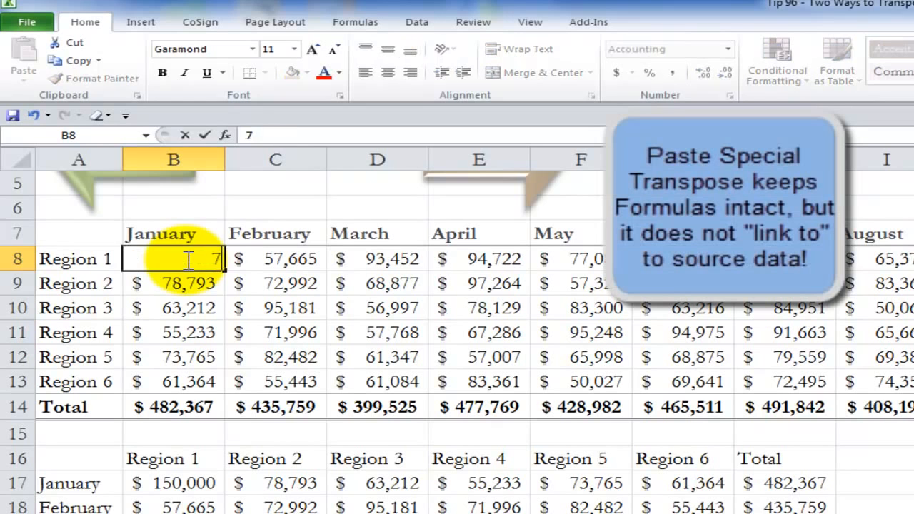
text(5,00000)
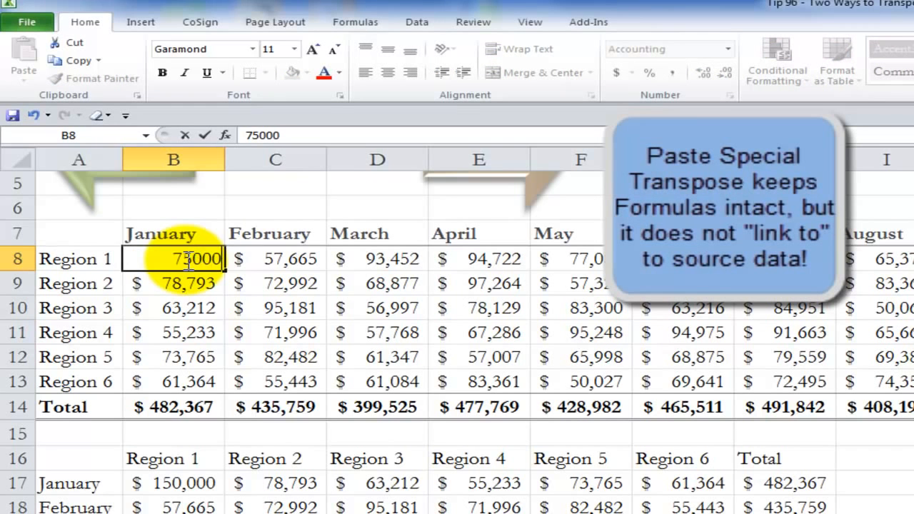
key(Return)
click(184, 258)
click(184, 482)
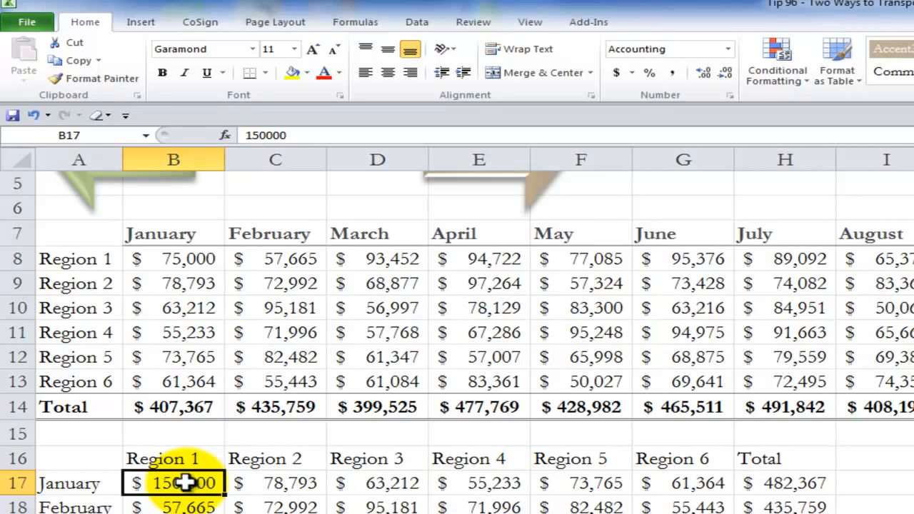
click(194, 259)
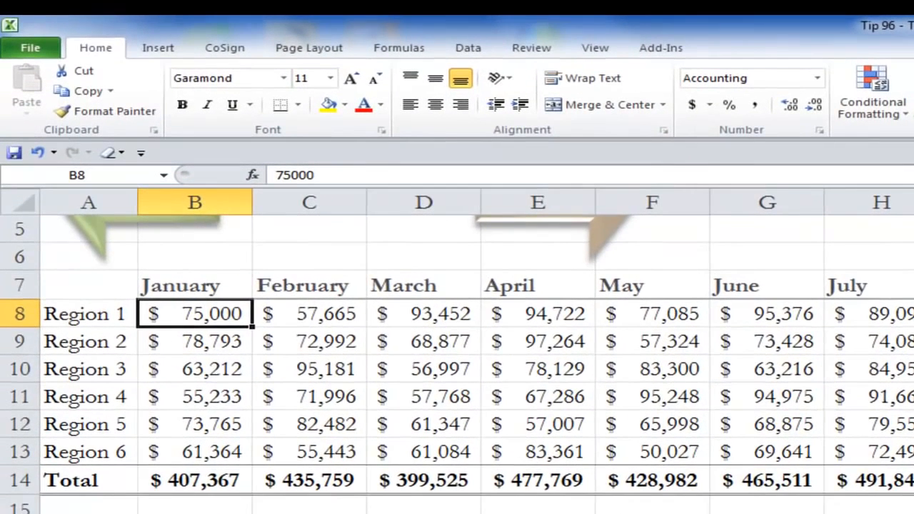
Step: Copy the region and Total headings from B16:H16 to a second table area starting at K16
scroll(457, 321, up, 2)
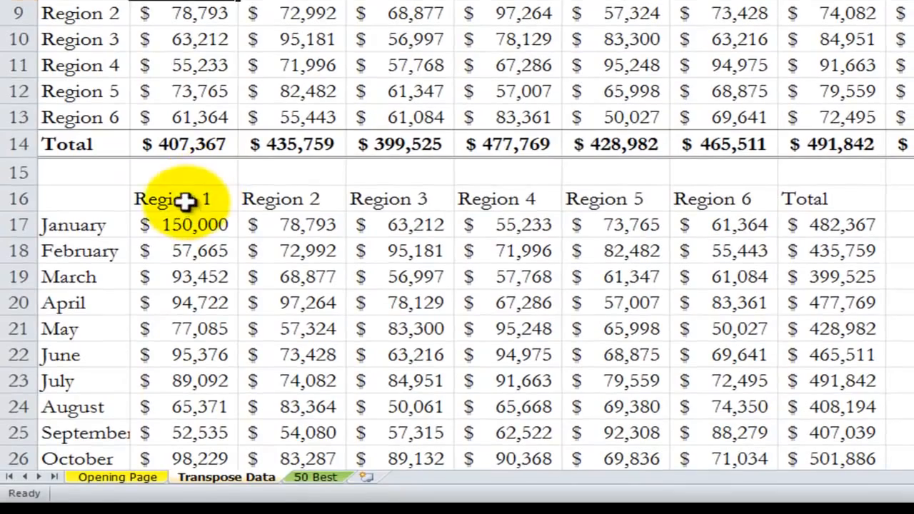
drag(188, 198, 792, 198)
key(ctrl+c)
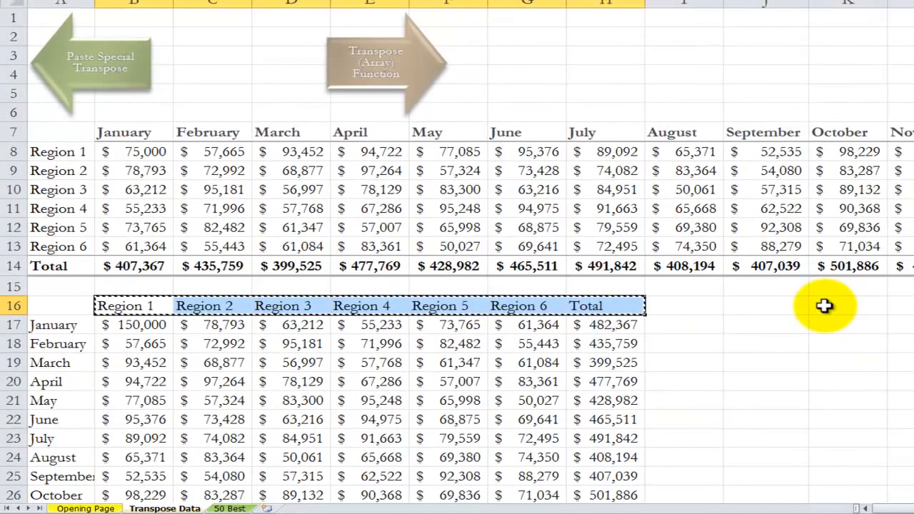
click(825, 305)
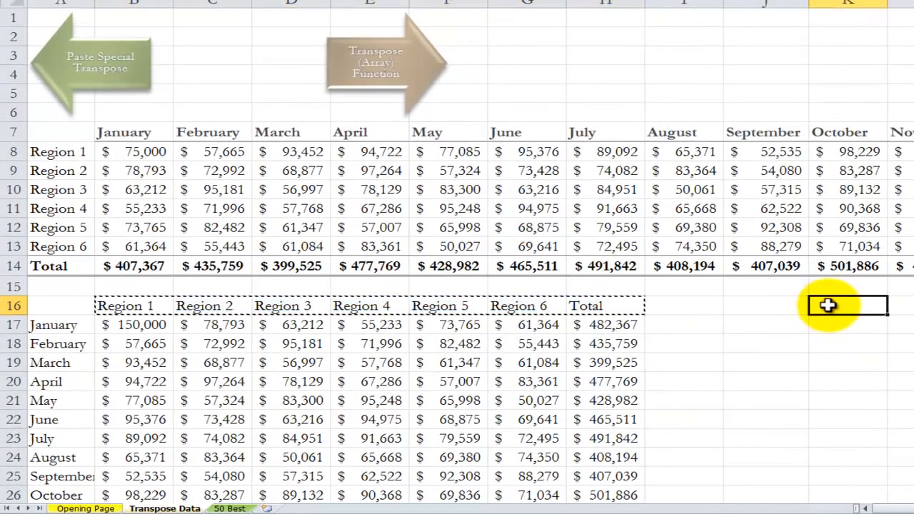
key(ctrl+v)
key(Escape)
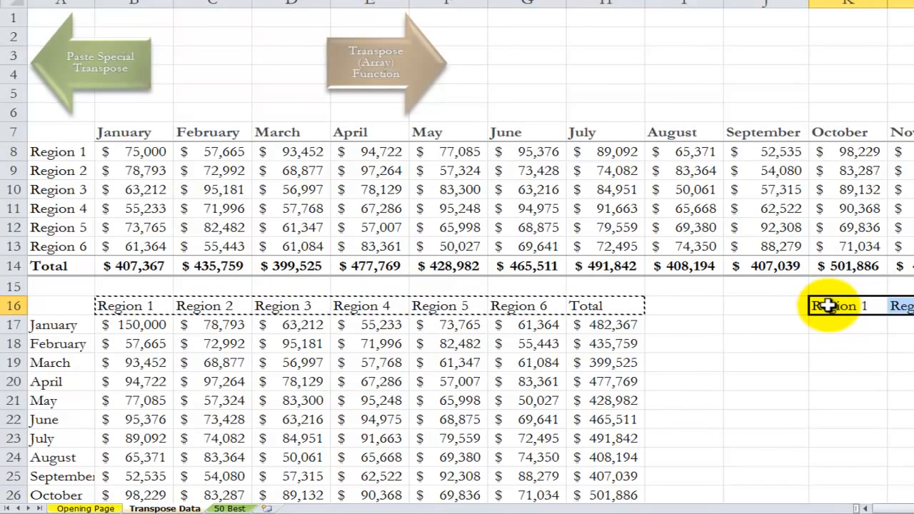
Step: Copy the month labels A17:A28 to the cells starting at J17
click(65, 325)
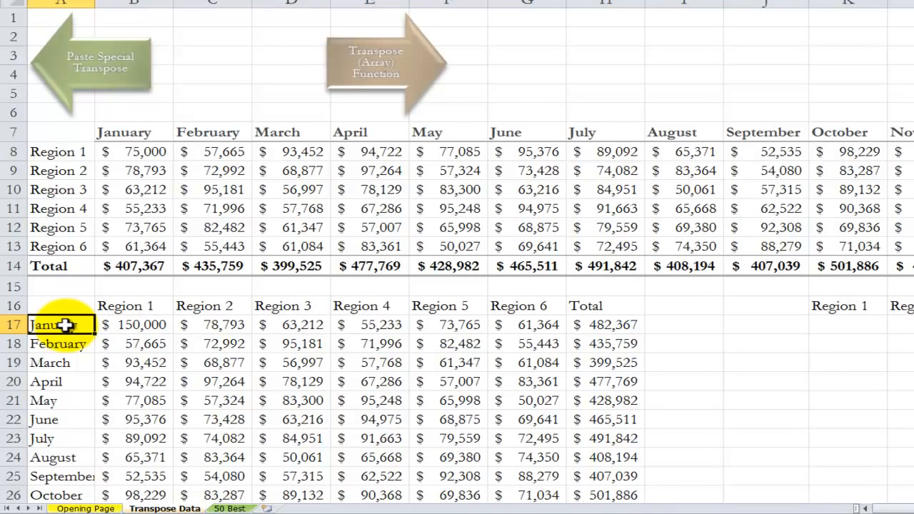
key(ctrl+shift+Down)
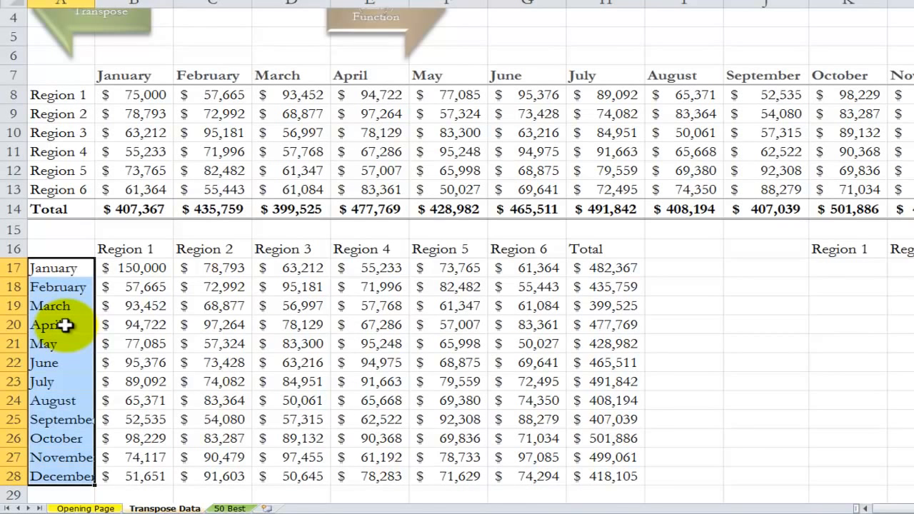
right_click(64, 325)
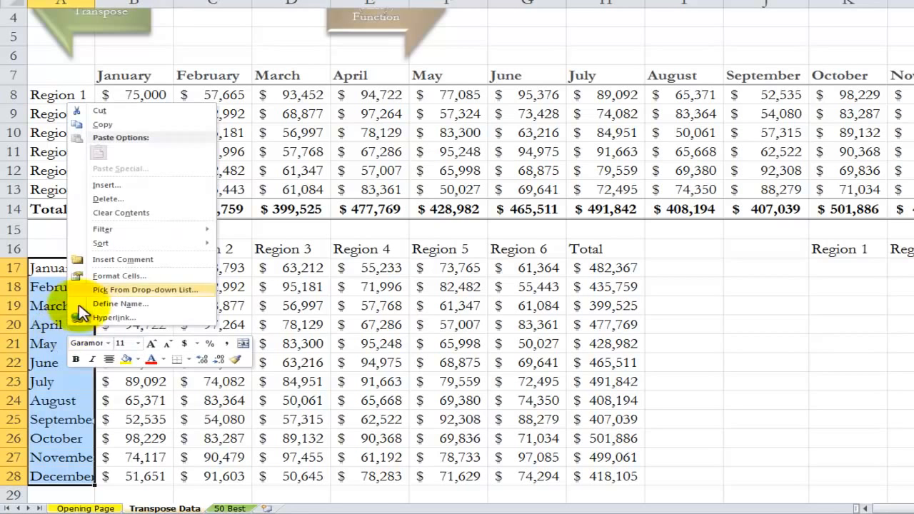
click(120, 125)
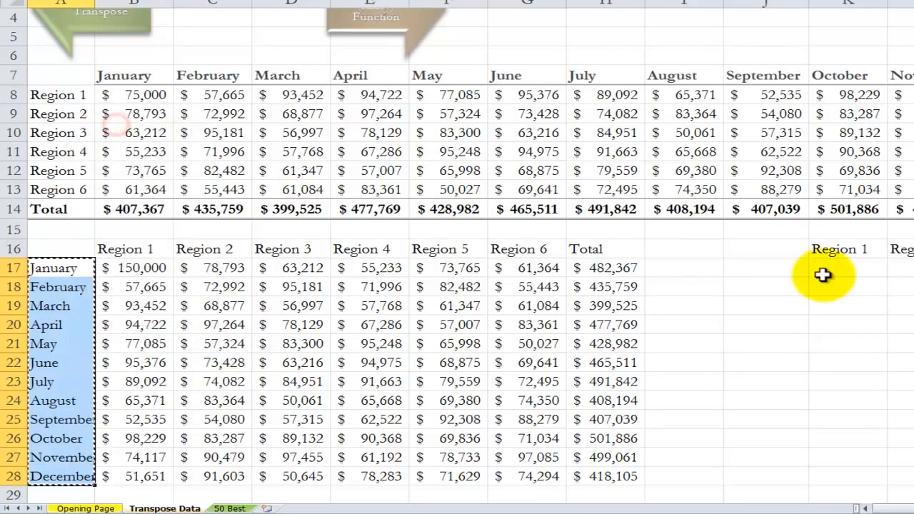
click(771, 268)
key(ctrl+v)
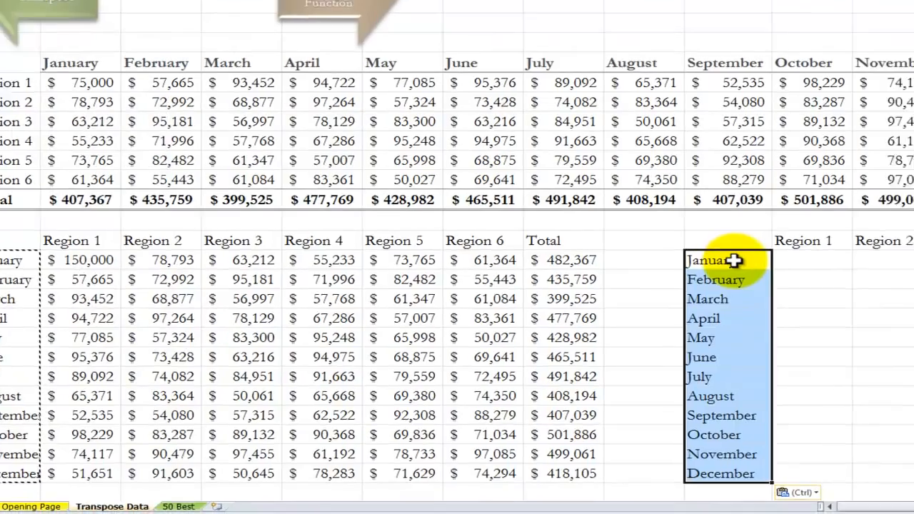
key(Escape)
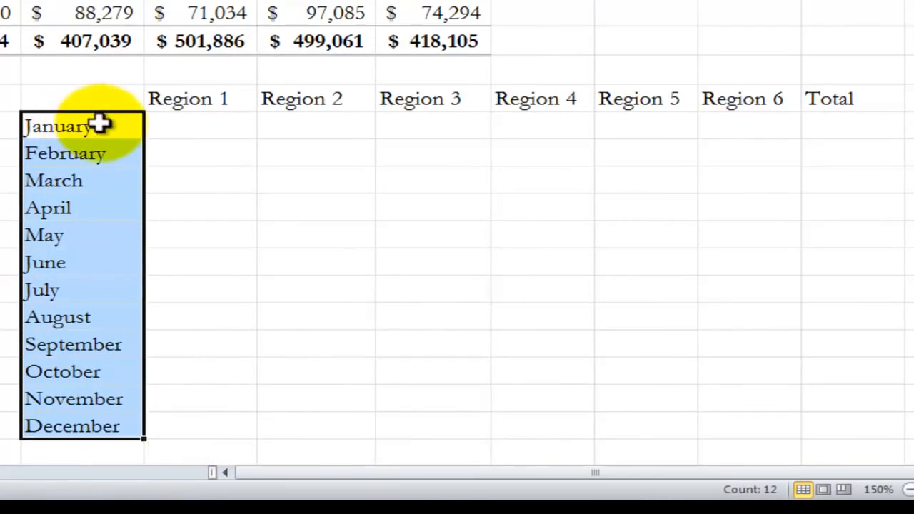
Step: Fill K17:Q28 with the array formula =TRANSPOSE(B8:M14)
drag(215, 126, 831, 421)
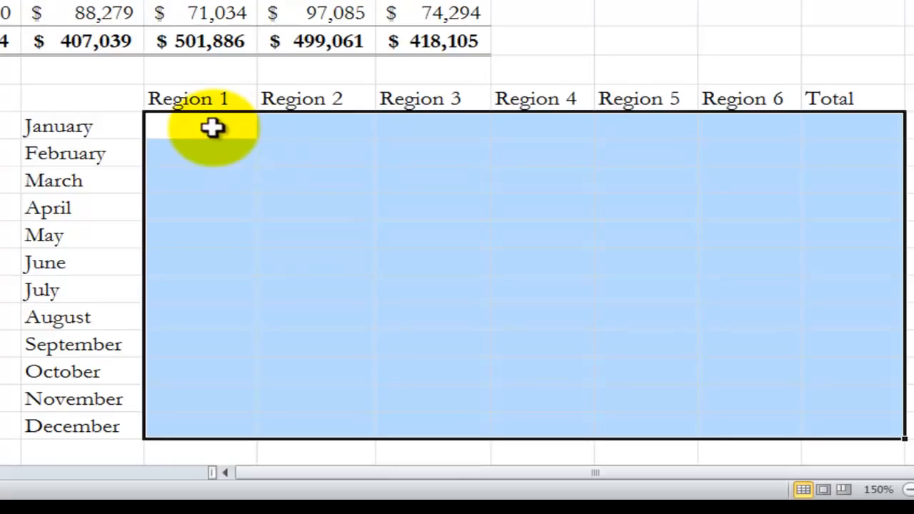
text(=tran)
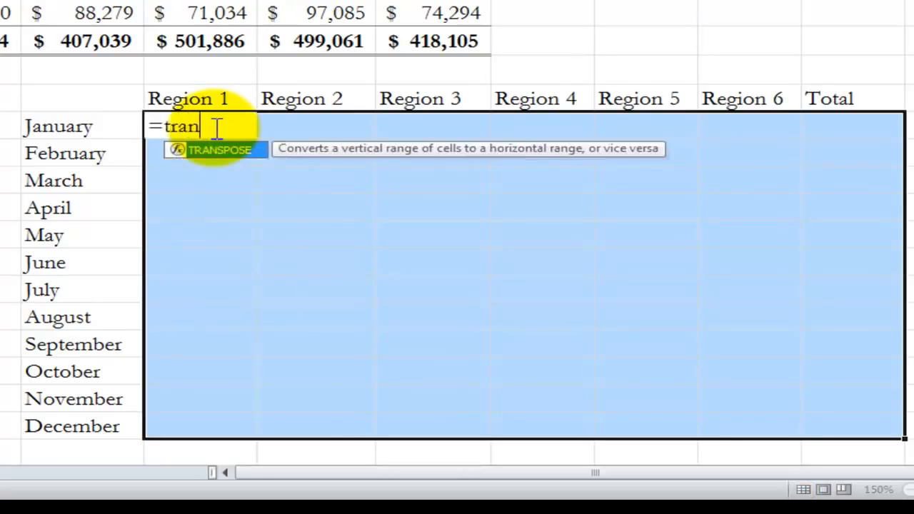
key(Tab)
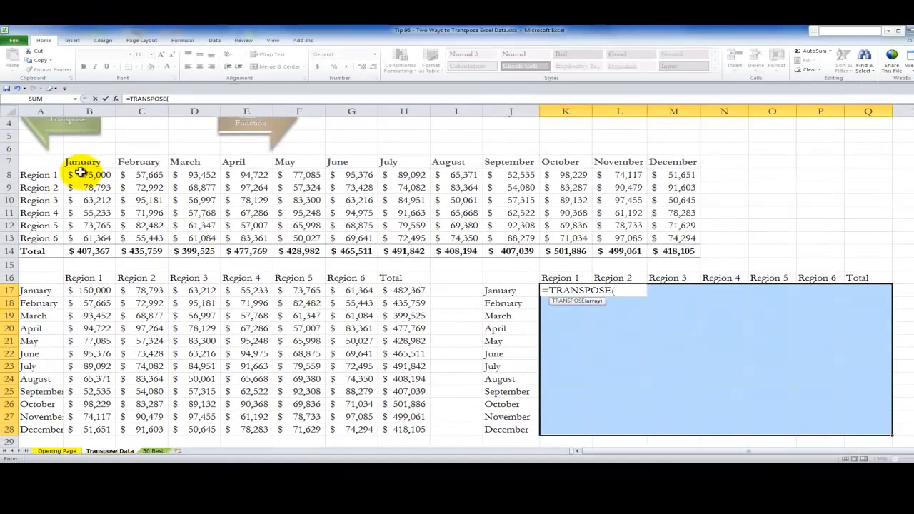
drag(82, 174, 662, 249)
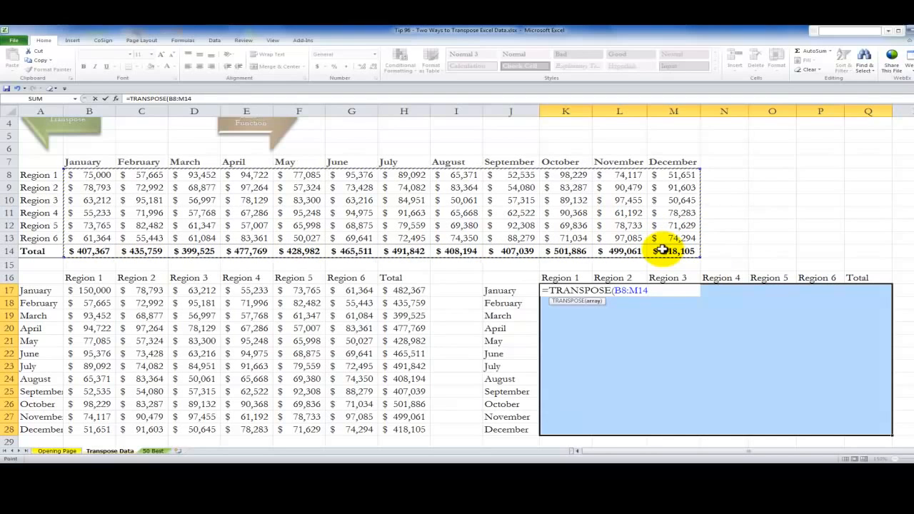
text())
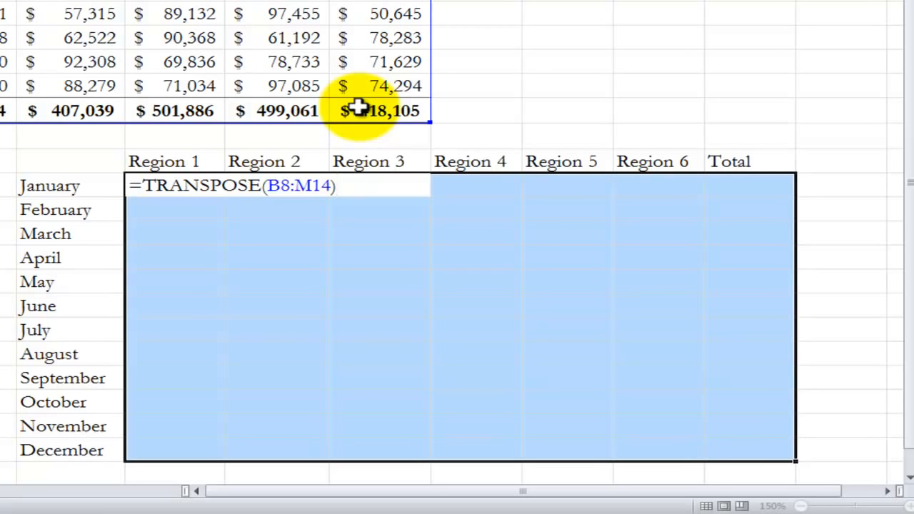
key(ctrl+shift+Return)
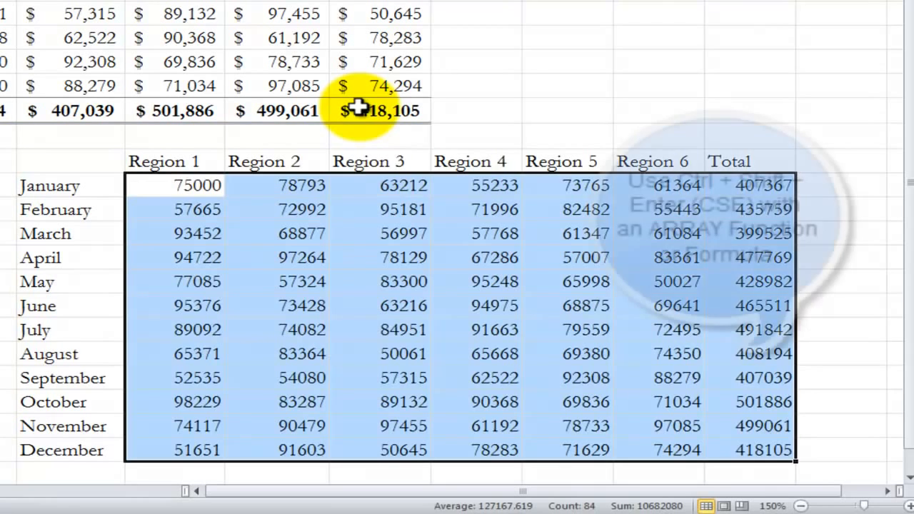
Step: Inspect the formulas in K17 and in the June cell for Region 3 of the new array without changing them
click(177, 185)
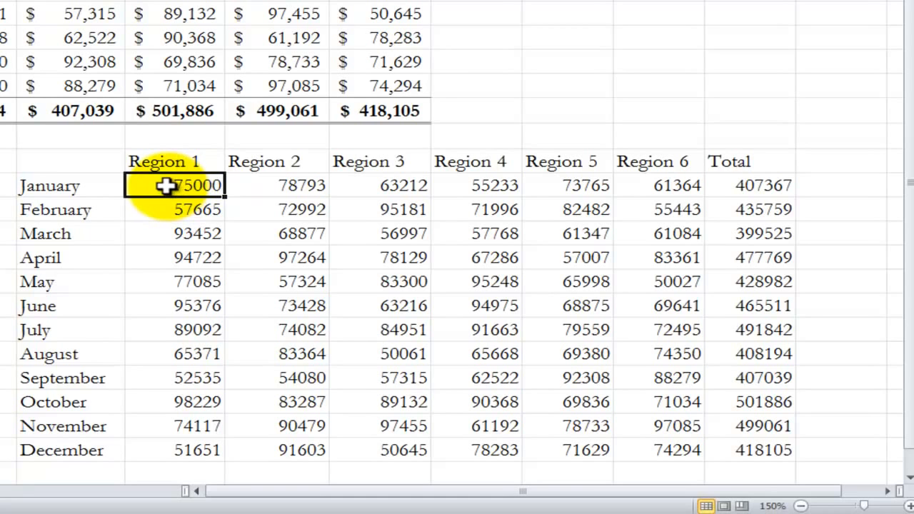
double_click(166, 185)
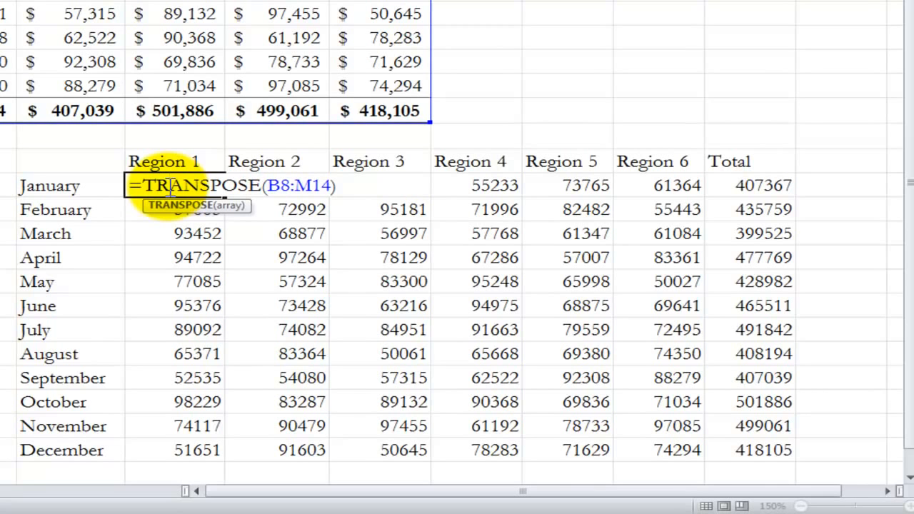
key(Escape)
double_click(394, 306)
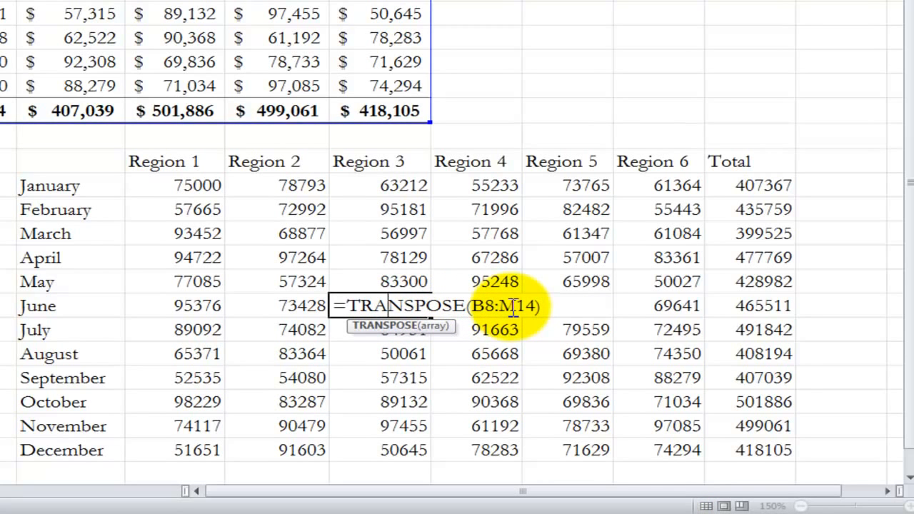
key(Escape)
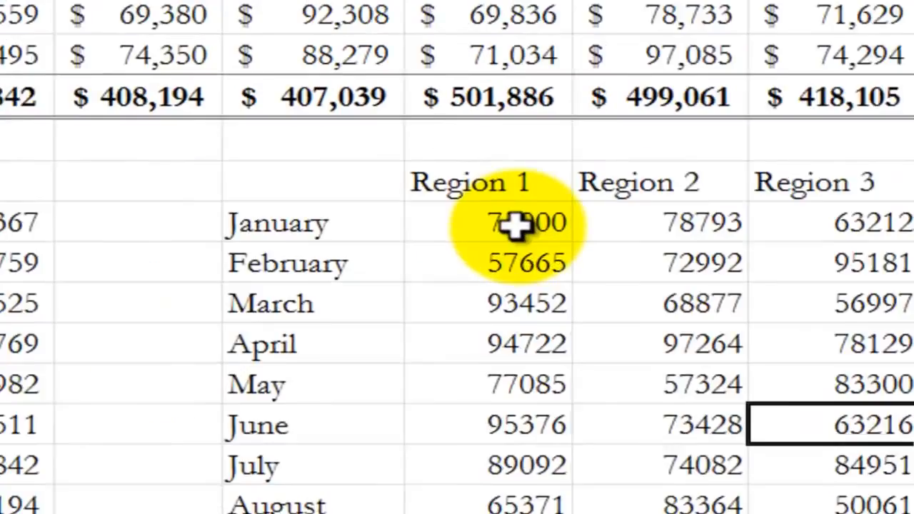
Step: Try to overwrite only K17 in the array with 150000, cancel the entry and select the whole array K17:Q28
click(192, 186)
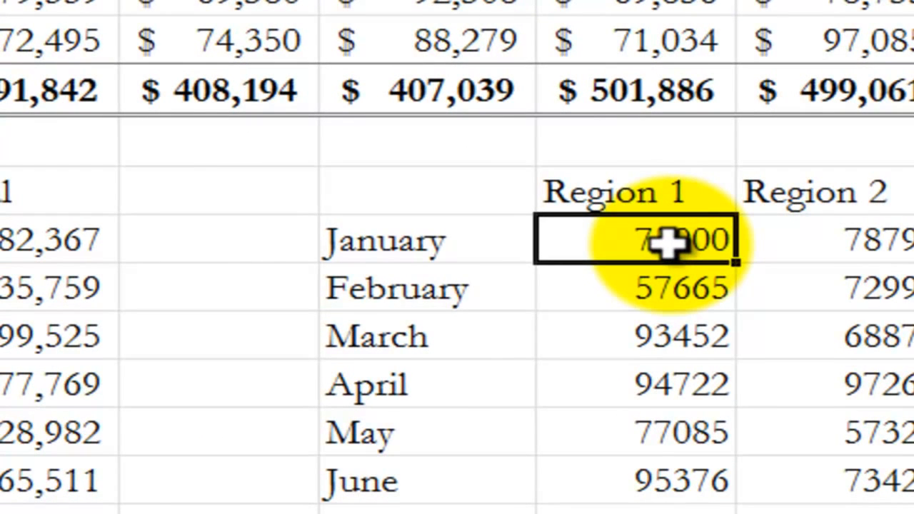
text(150000)
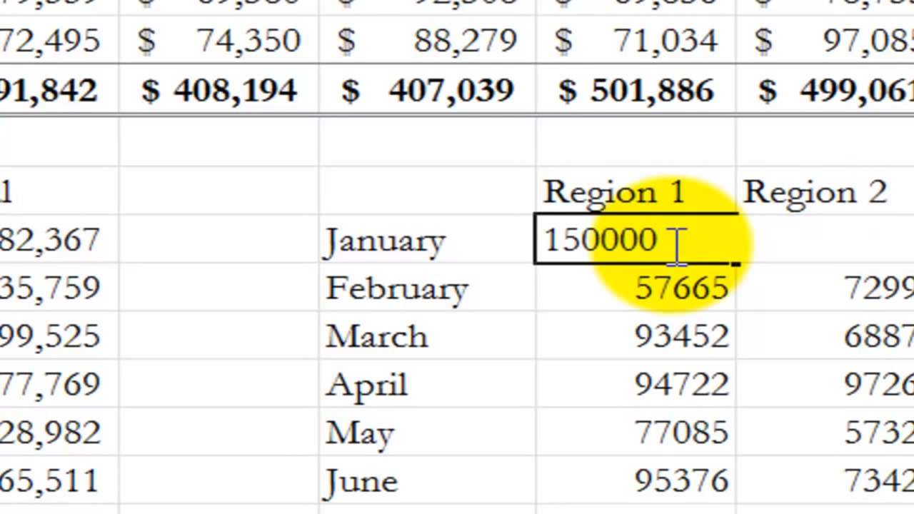
key(Return)
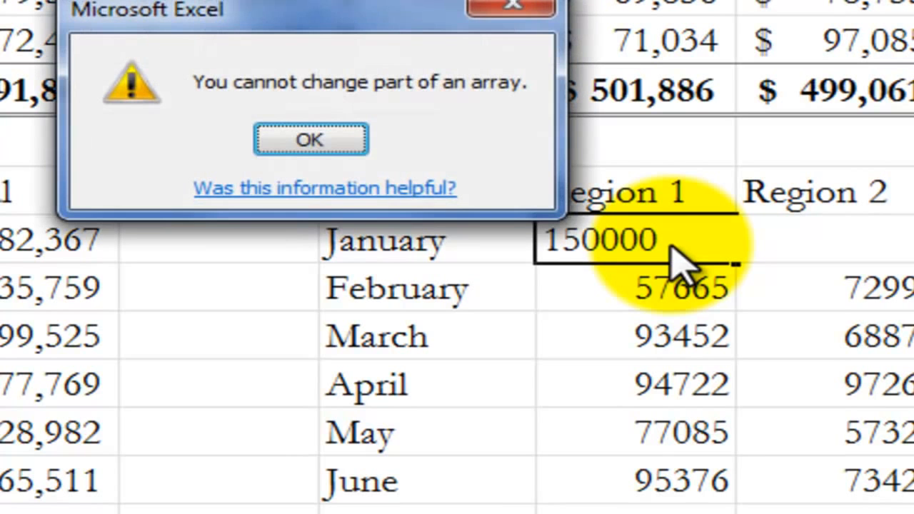
click(300, 143)
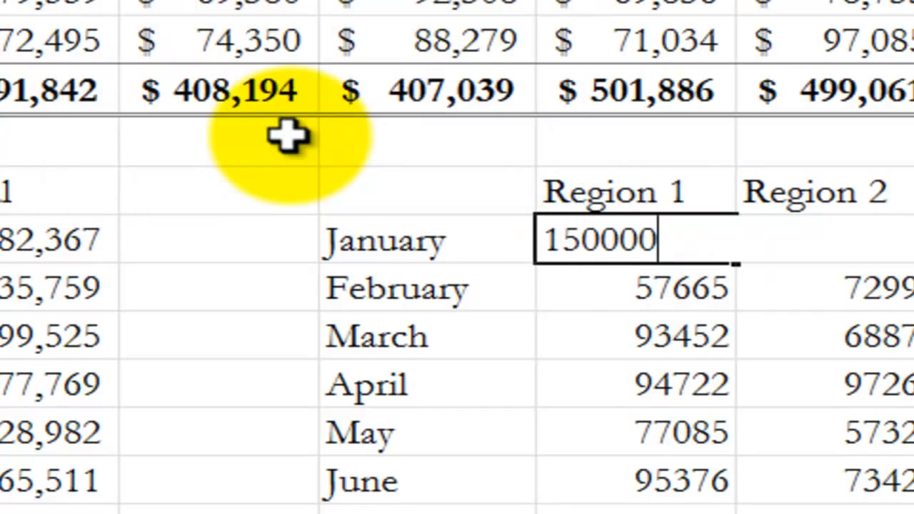
key(Escape)
drag(607, 231, 792, 446)
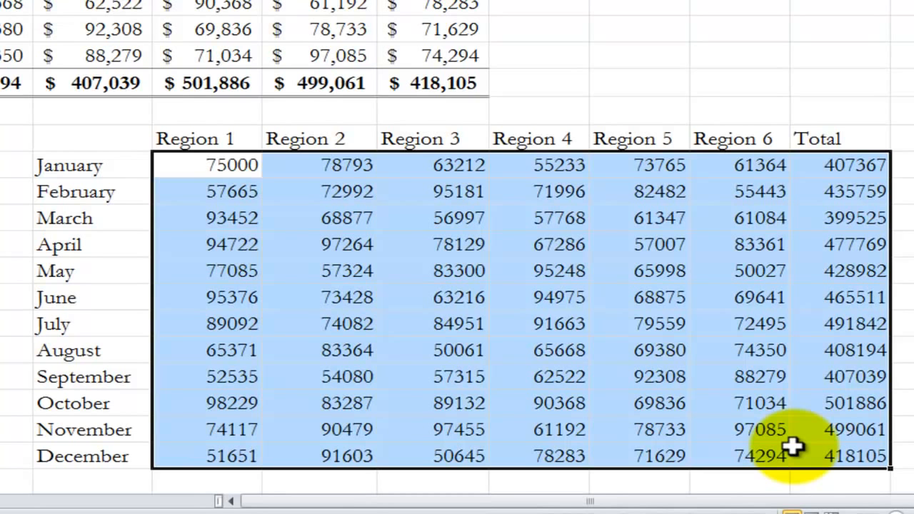
Step: Set the source January value for Region 1 in B8 to 150000 and check K17 in the TRANSPOSE table
click(214, 165)
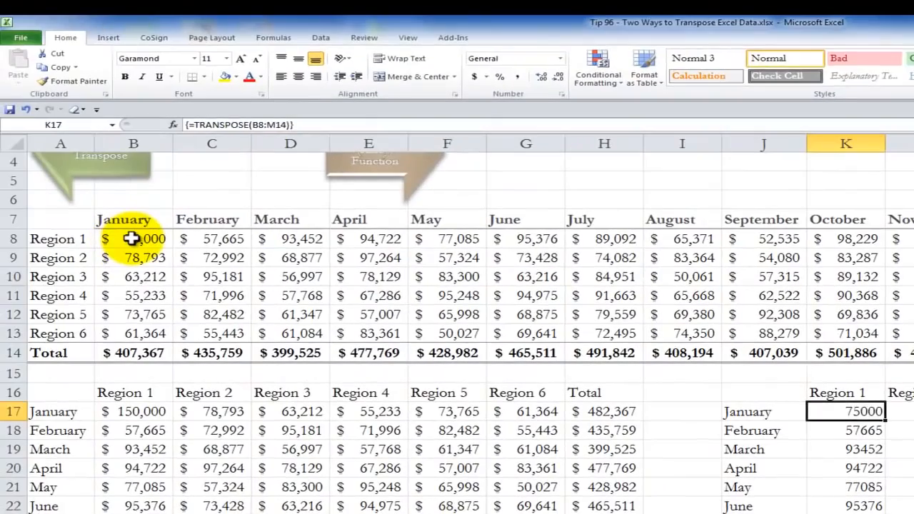
click(133, 238)
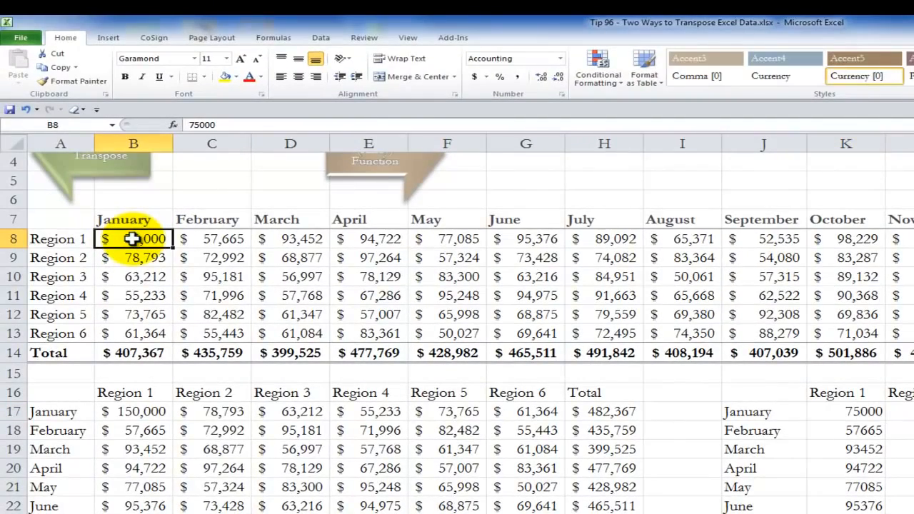
text(150000)
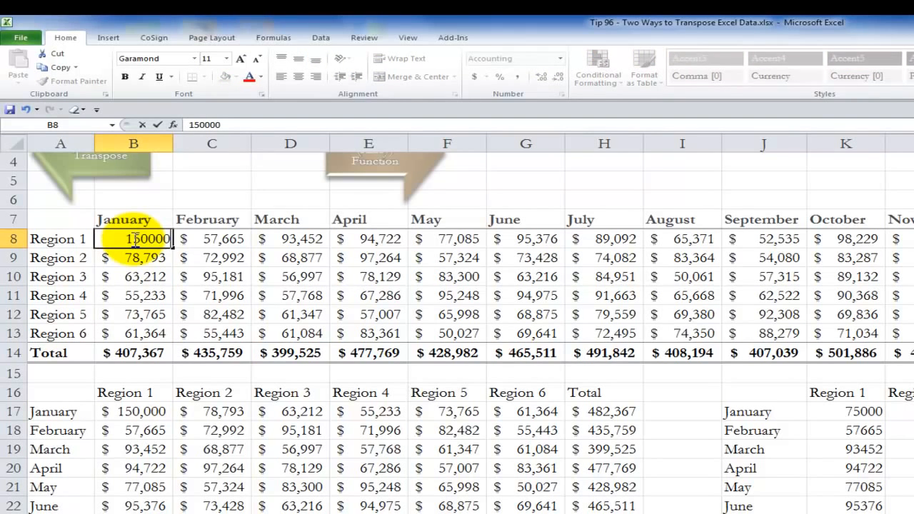
key(Return)
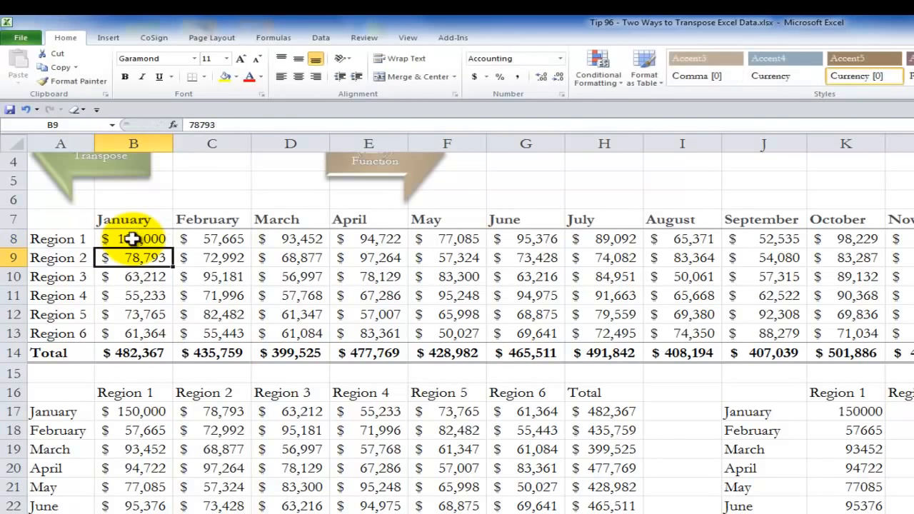
click(837, 414)
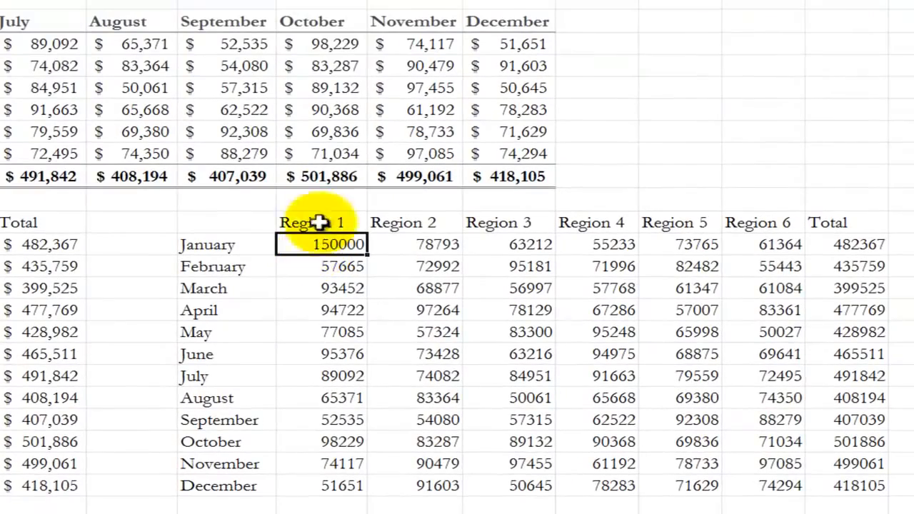
Step: Set the source October value for Region 1 in K8 to 100000 and inspect the array formula in K26, keeping it as an array
click(329, 45)
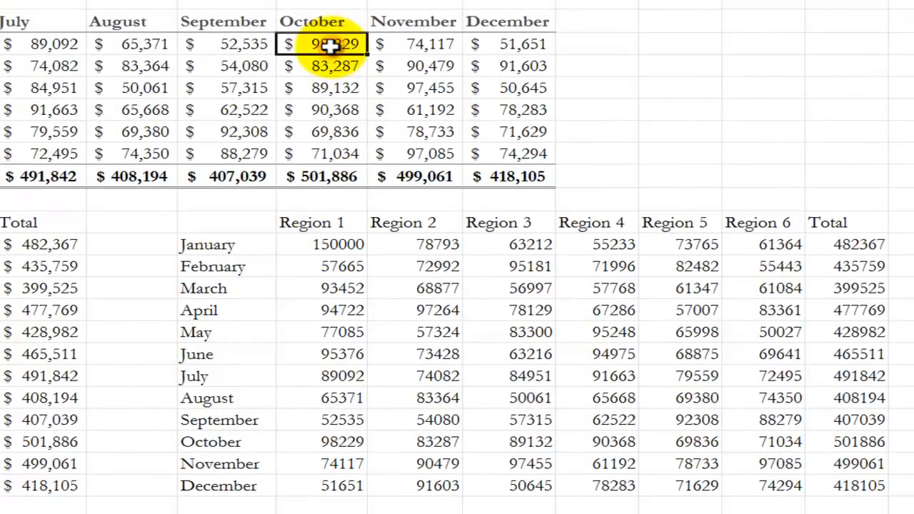
text(100000)
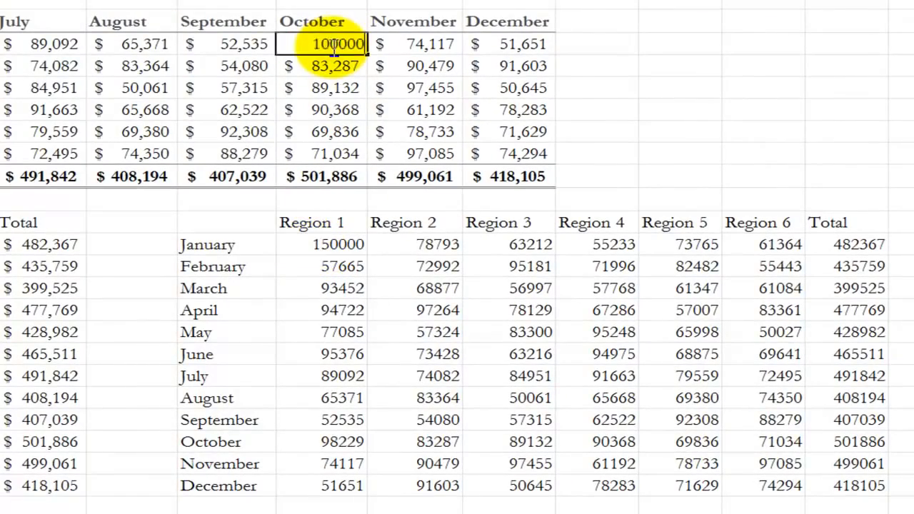
key(Return)
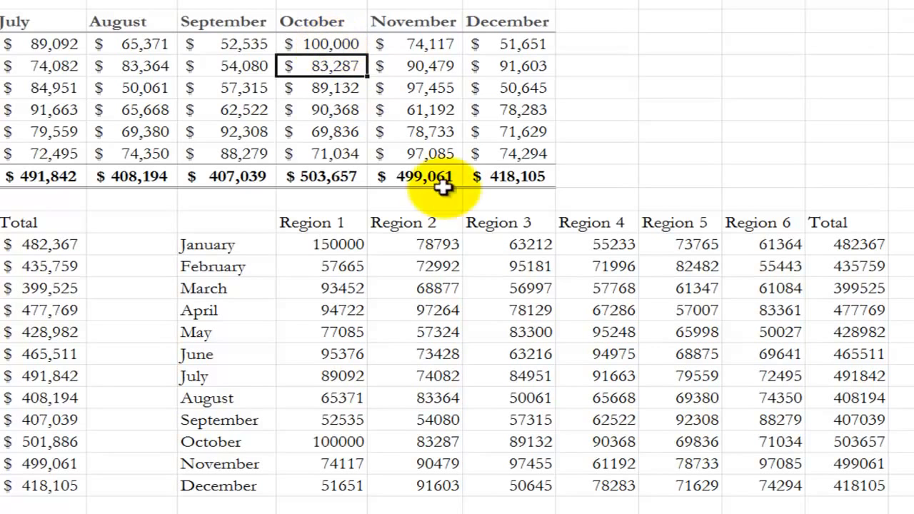
click(334, 440)
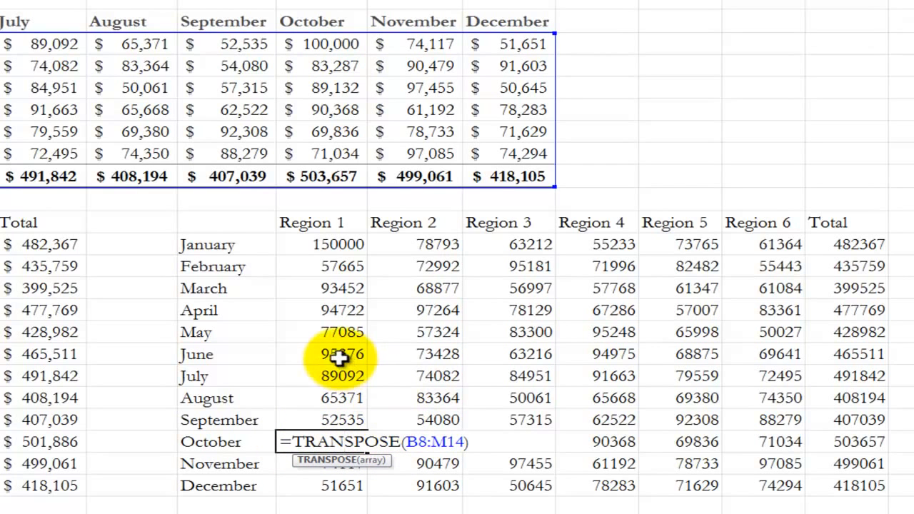
key(ctrl+shift+Return)
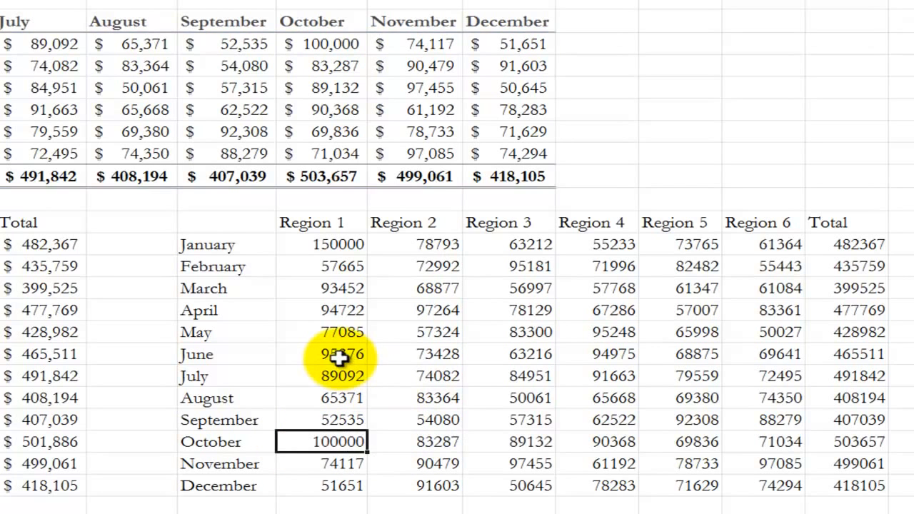
Step: Copy the currency formatting of H17 onto the TRANSPOSE array K17:Q28 by pasting formatting only
click(30, 247)
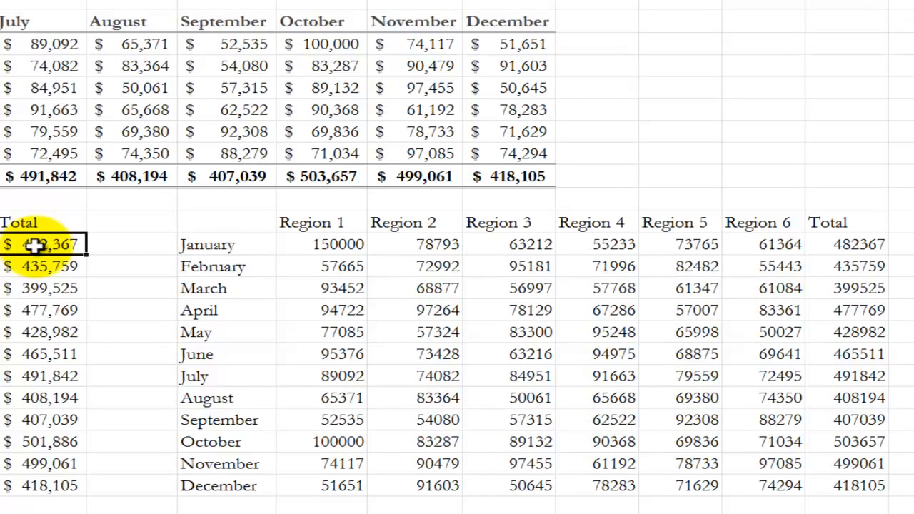
right_click(35, 245)
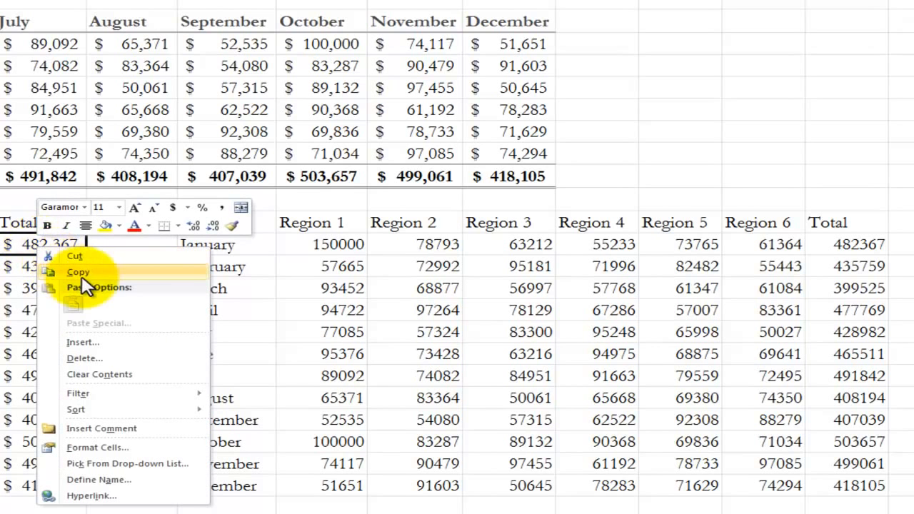
click(79, 271)
drag(325, 244, 826, 483)
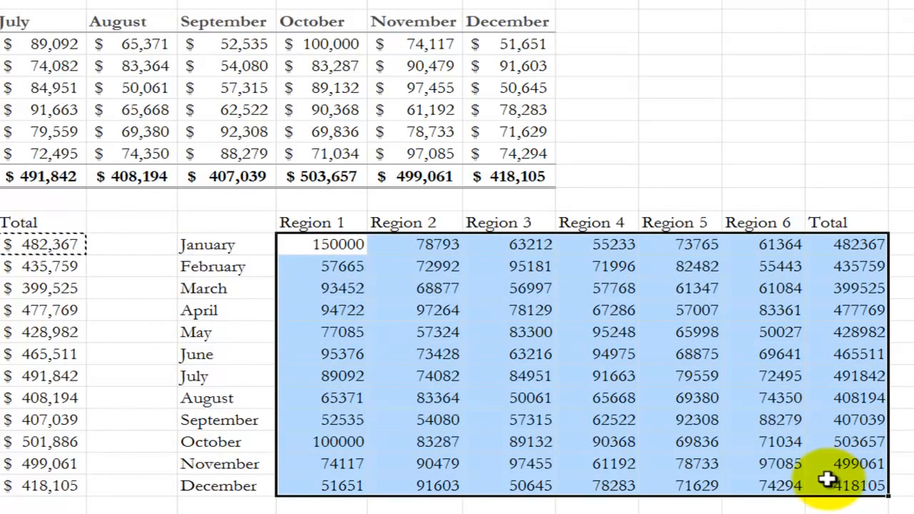
right_click(327, 274)
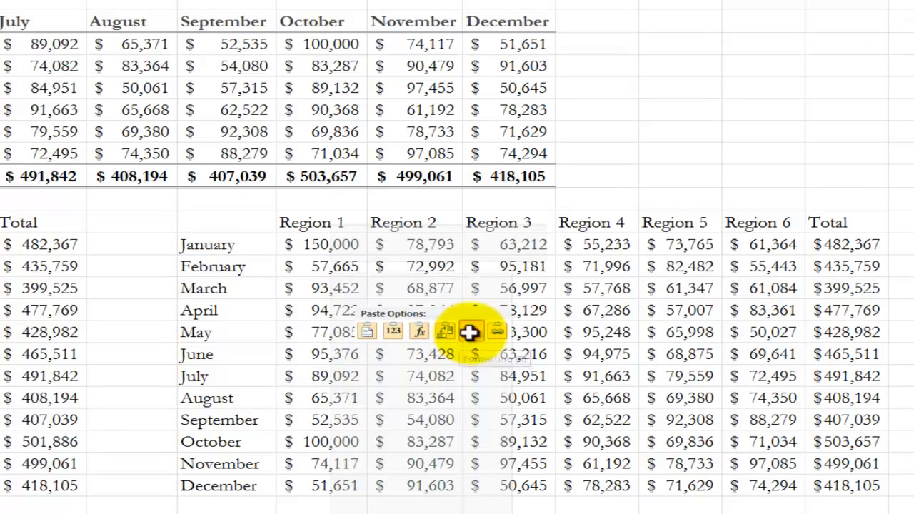
click(470, 333)
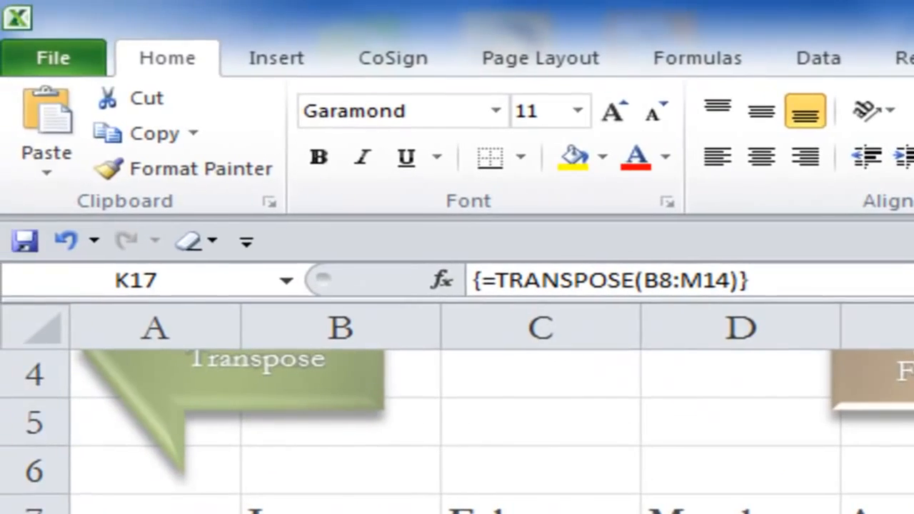
key(Escape)
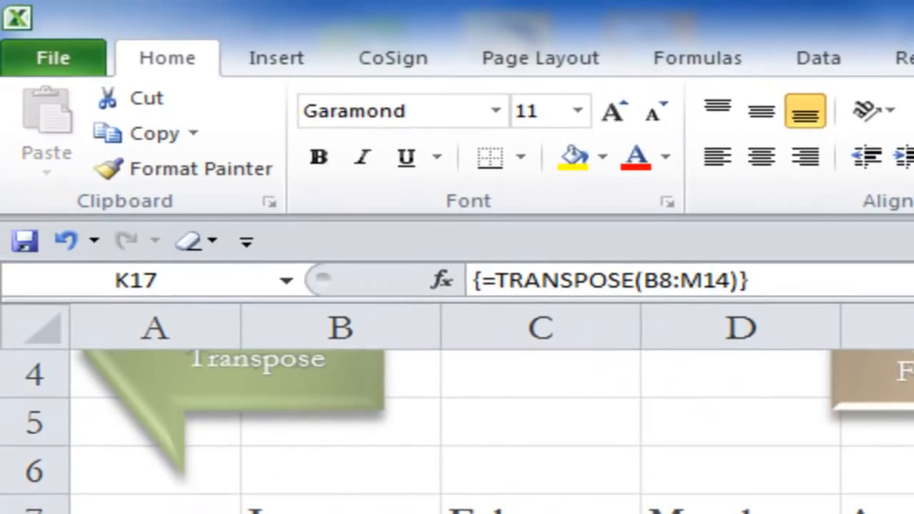
click(169, 55)
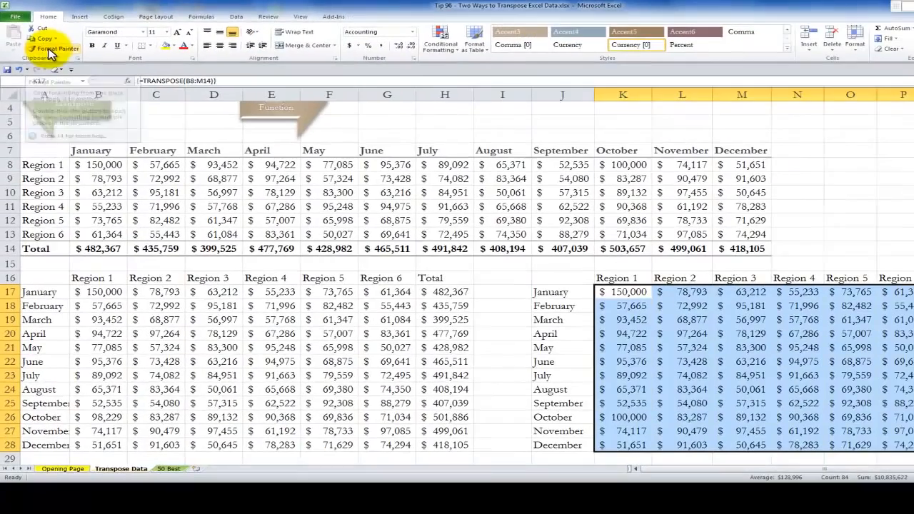
click(171, 172)
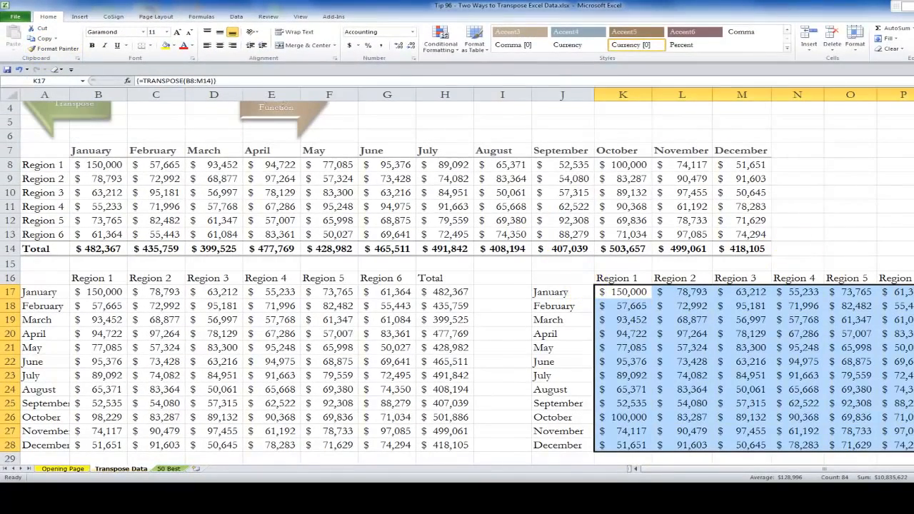
scroll(457, 279, up, 1)
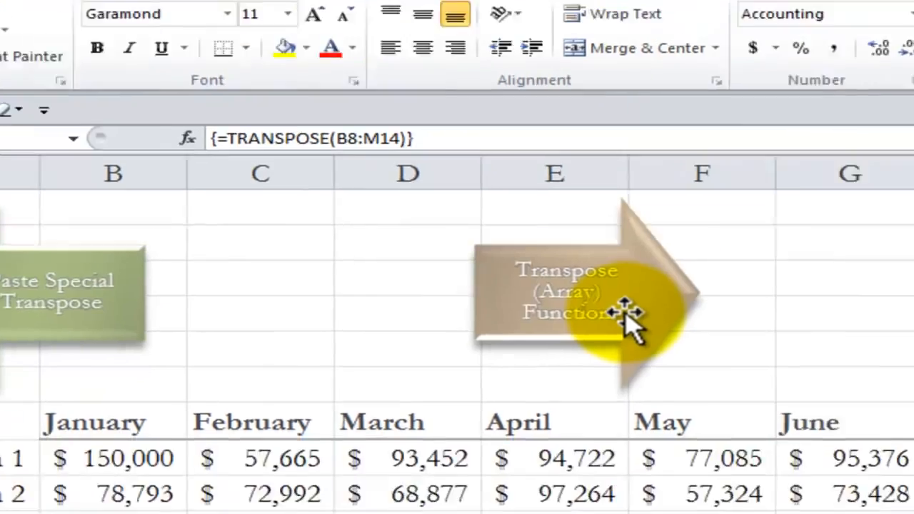
click(796, 389)
click(232, 204)
drag(232, 204, 827, 379)
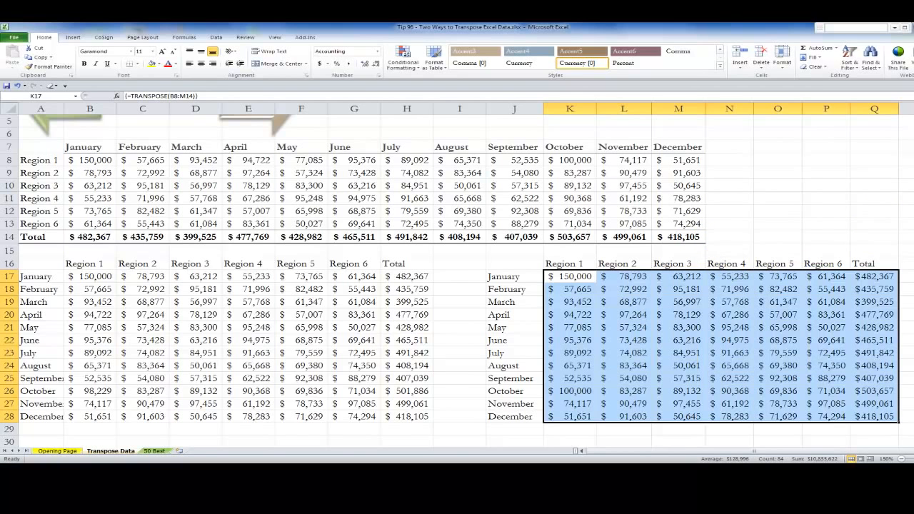
Step: Switch to the 50 Best worksheet
scroll(912, 202, up, 2)
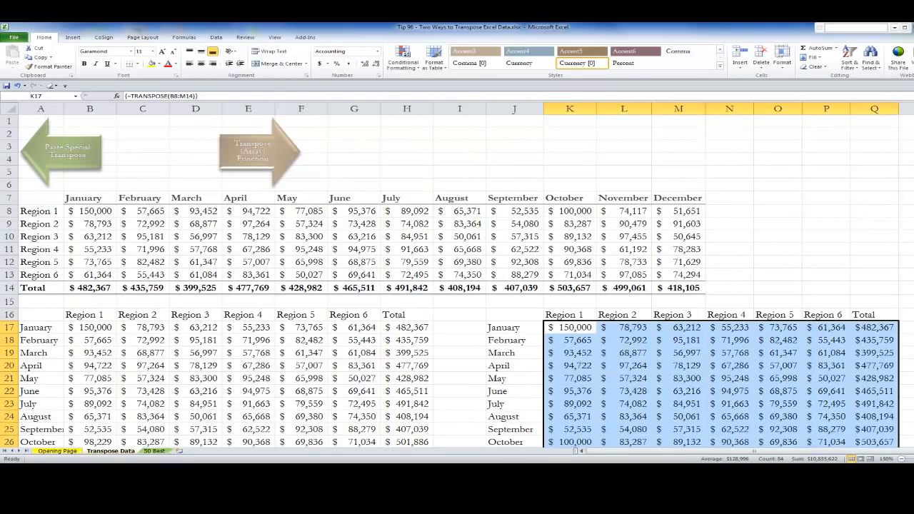
click(154, 451)
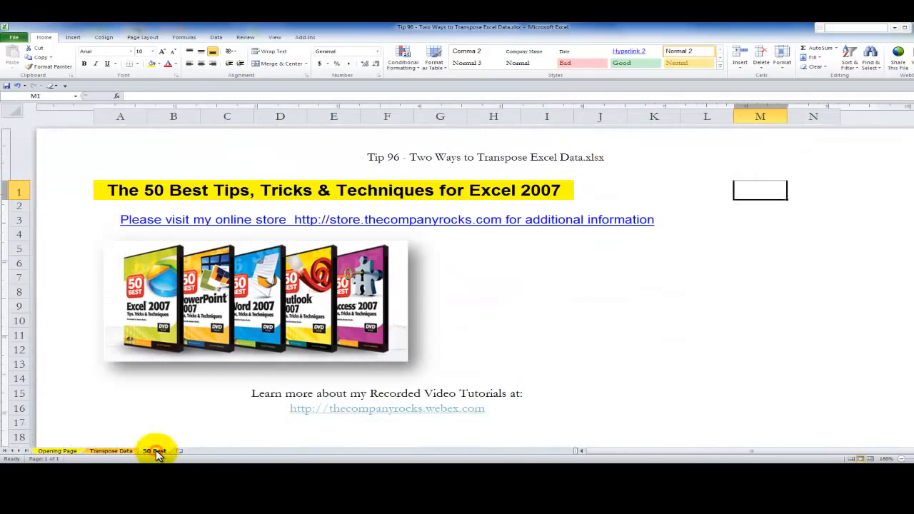